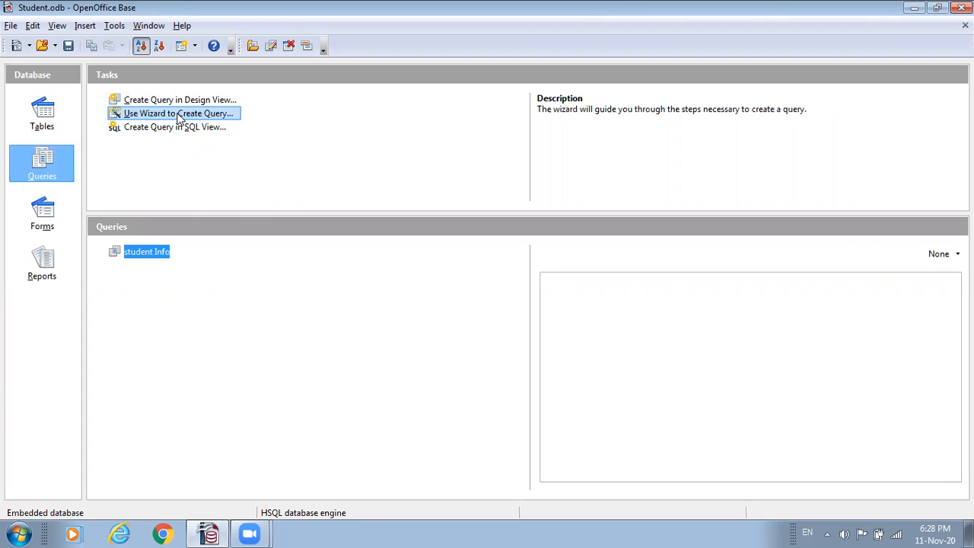
Step: Start a new query with the wizard and add Roll No and Student Name from the Studentrecord table
{"action": "left_click", "coordinate": [210, 118]}
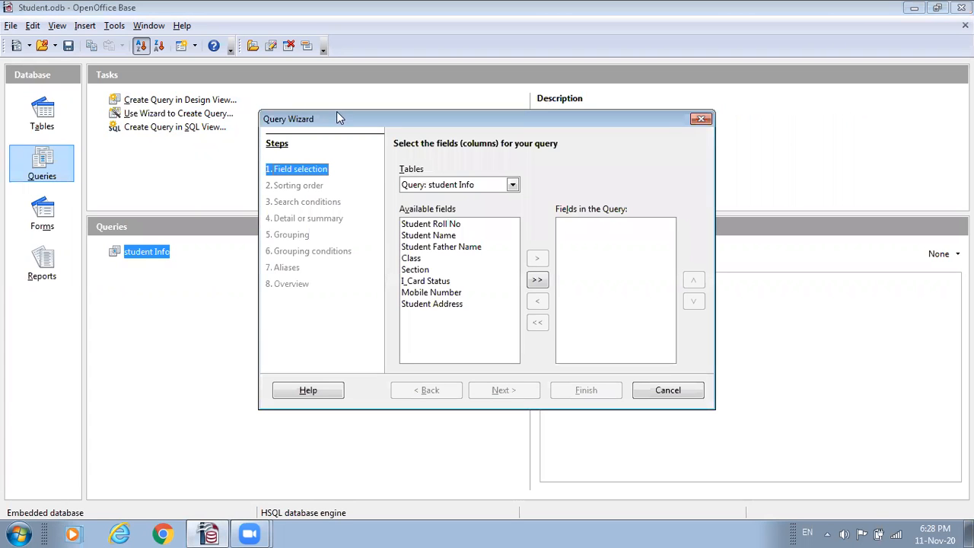
{"action": "left_click_drag", "start_coordinate": [363, 117], "coordinate": [324, 82]}
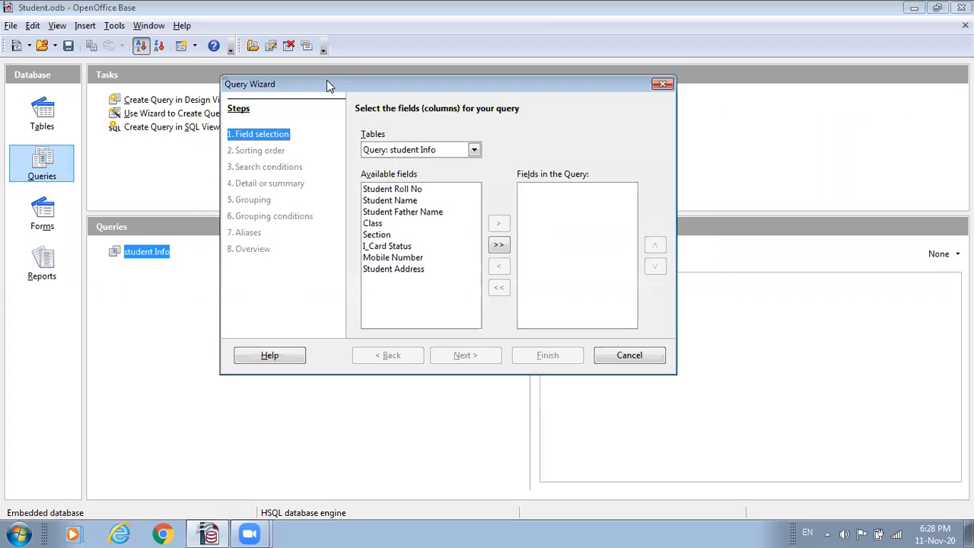
{"action": "left_click", "coordinate": [474, 151]}
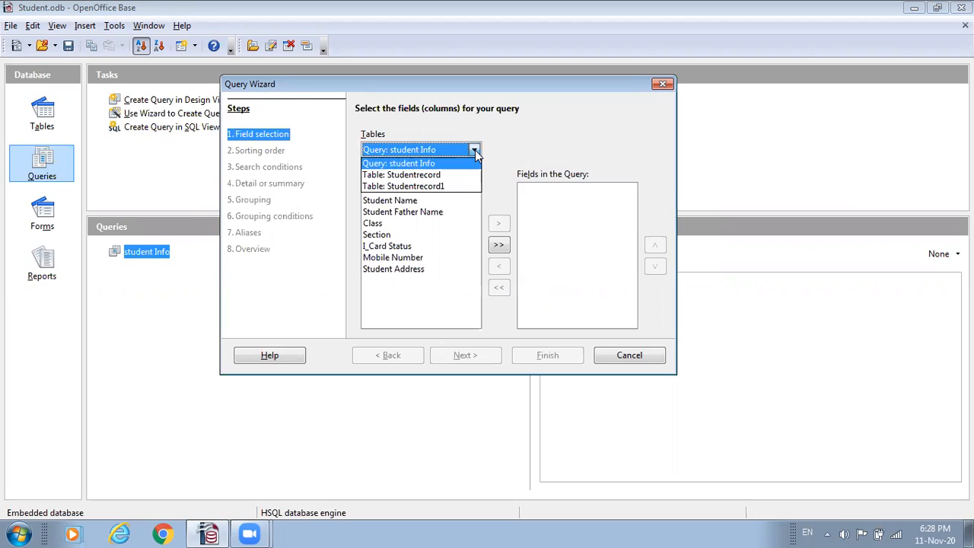
{"action": "left_click", "coordinate": [415, 175]}
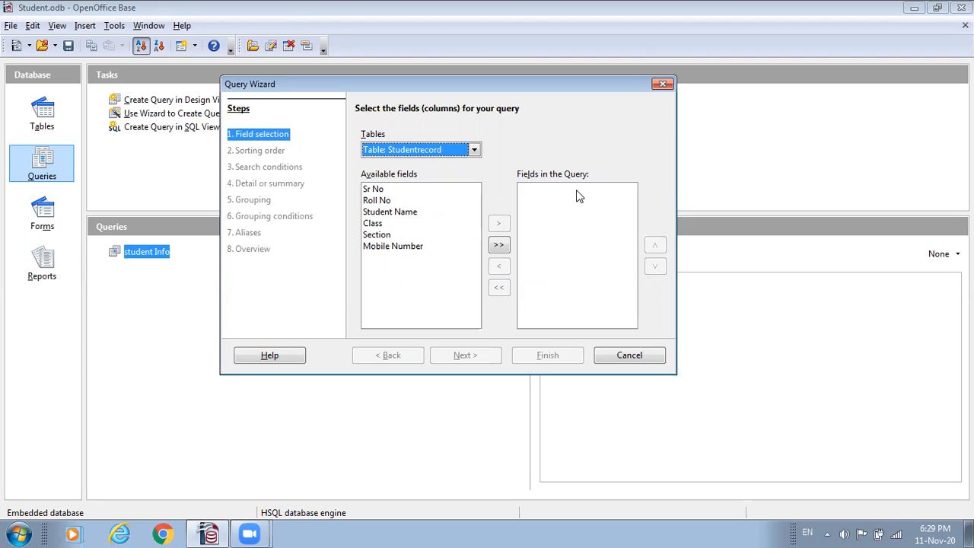
{"action": "left_click", "coordinate": [380, 202]}
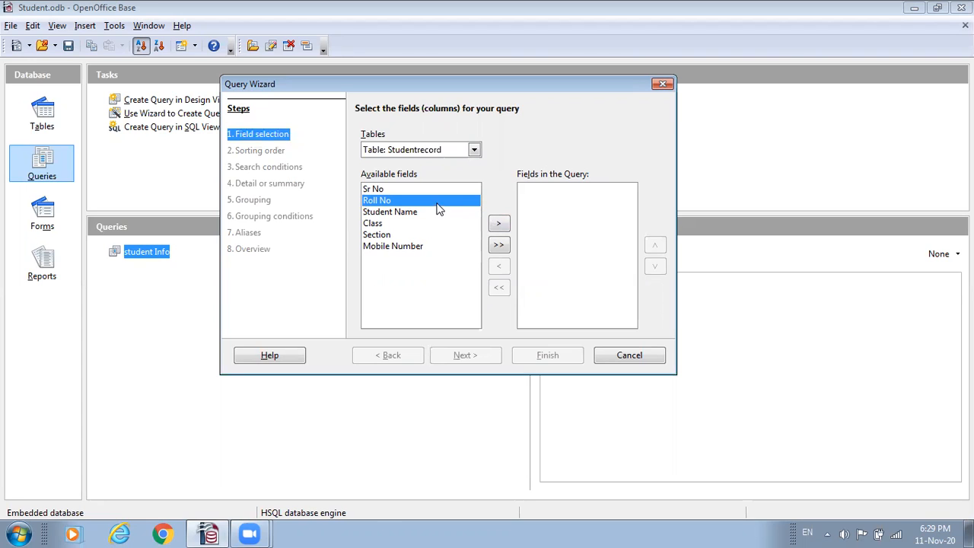
{"action": "left_click", "coordinate": [498, 225]}
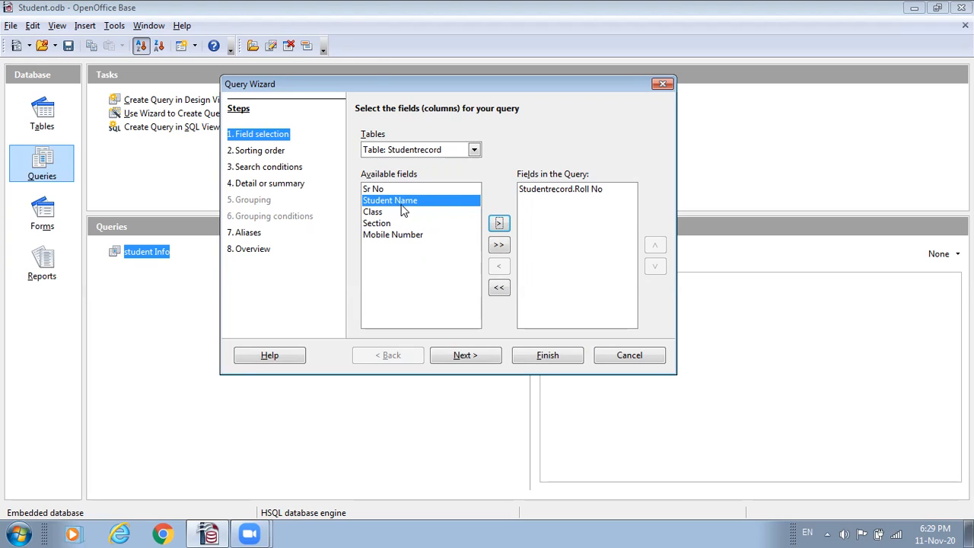
{"action": "left_click", "coordinate": [500, 225]}
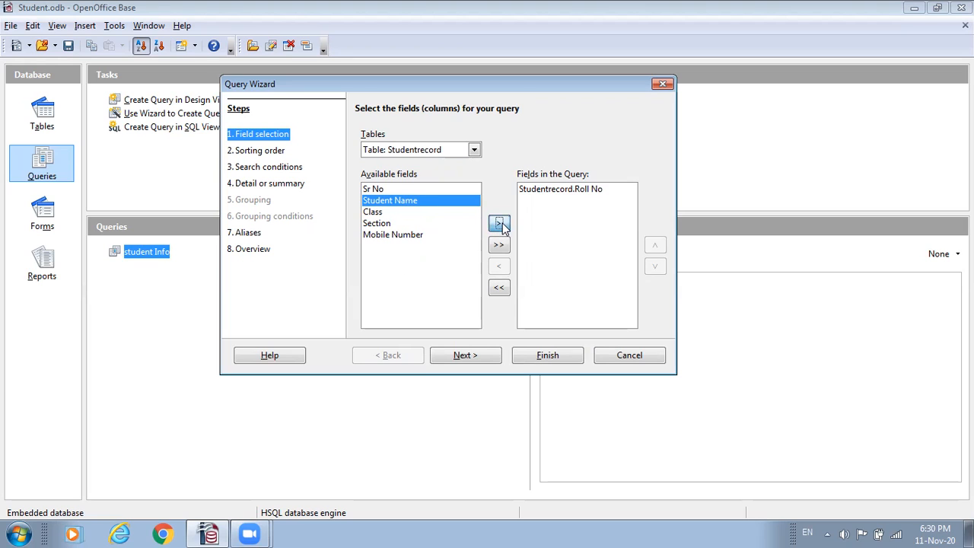
Step: Add the Father Name field from the Studentrecord1 table to the query
{"action": "left_click", "coordinate": [474, 150]}
{"action": "left_click", "coordinate": [448, 187]}
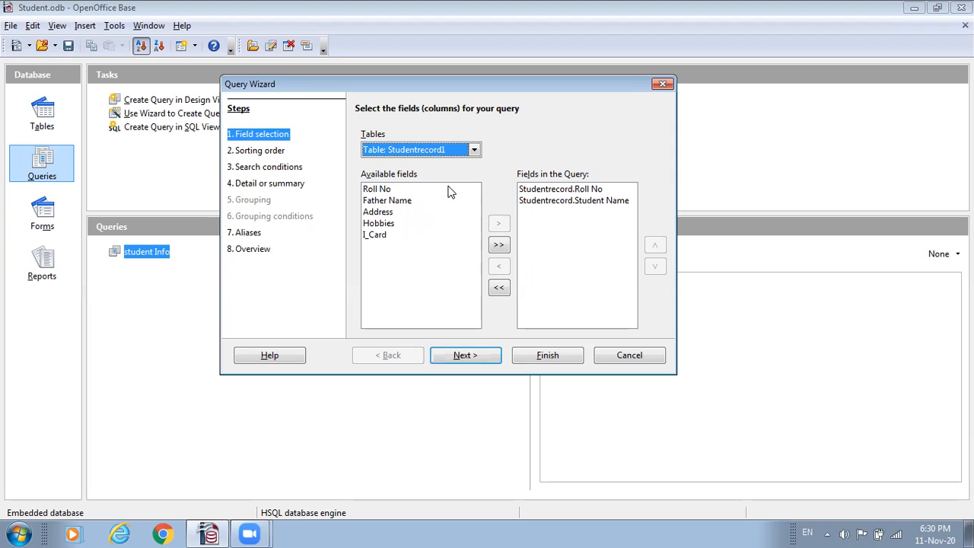
{"action": "left_click", "coordinate": [403, 202]}
{"action": "left_click", "coordinate": [498, 224]}
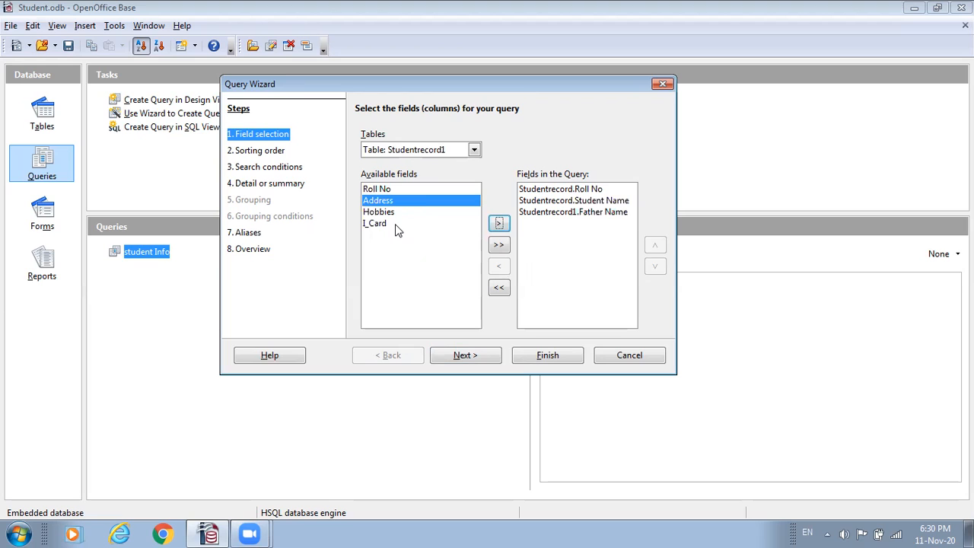
Step: Add the Class and Section fields from the Studentrecord table to the query
{"action": "left_click", "coordinate": [473, 150]}
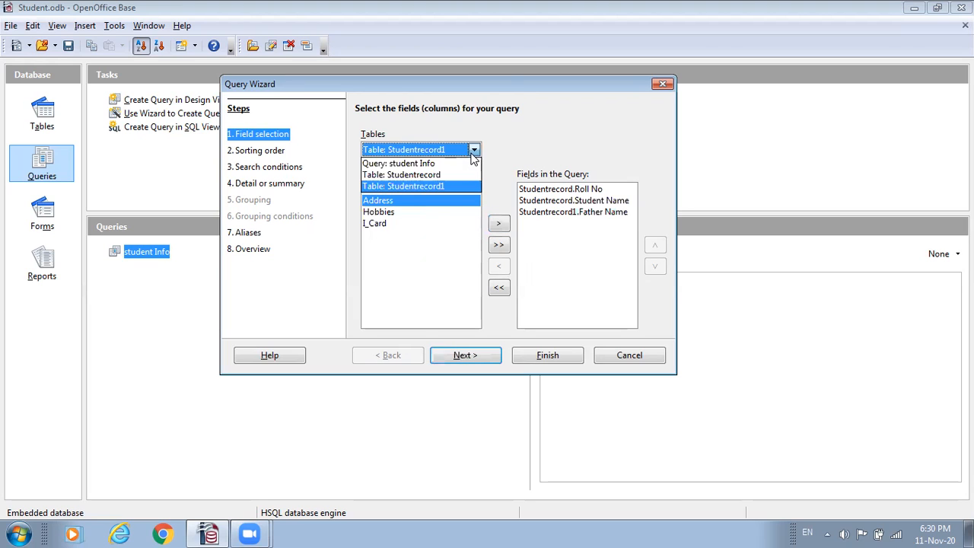
{"action": "left_click", "coordinate": [452, 175]}
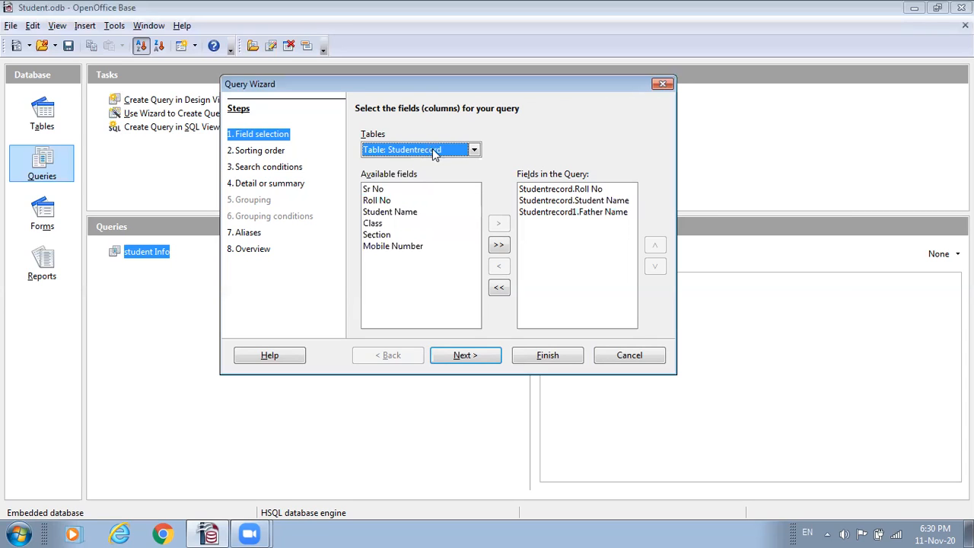
{"action": "left_click", "coordinate": [376, 223]}
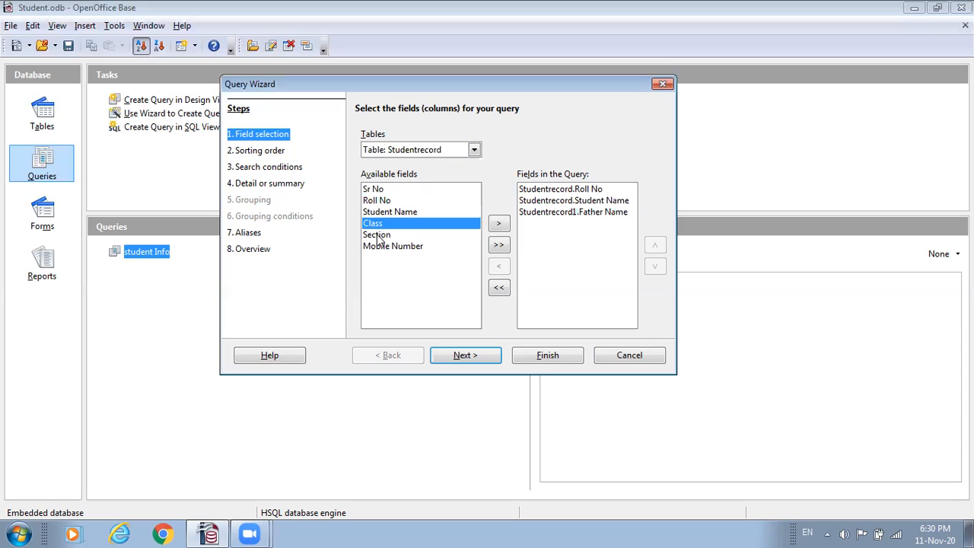
{"action": "left_click", "coordinate": [378, 236], "text": "shift"}
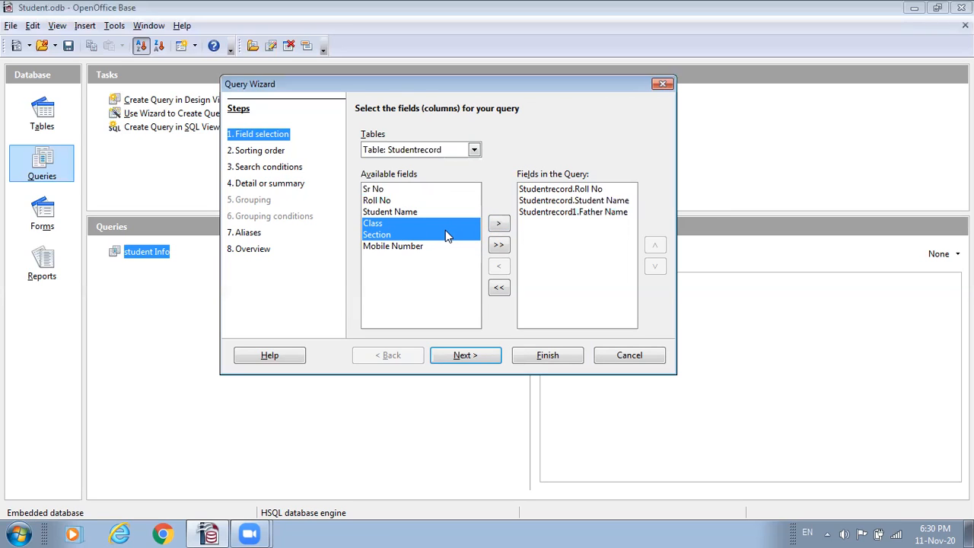
{"action": "left_click", "coordinate": [498, 225]}
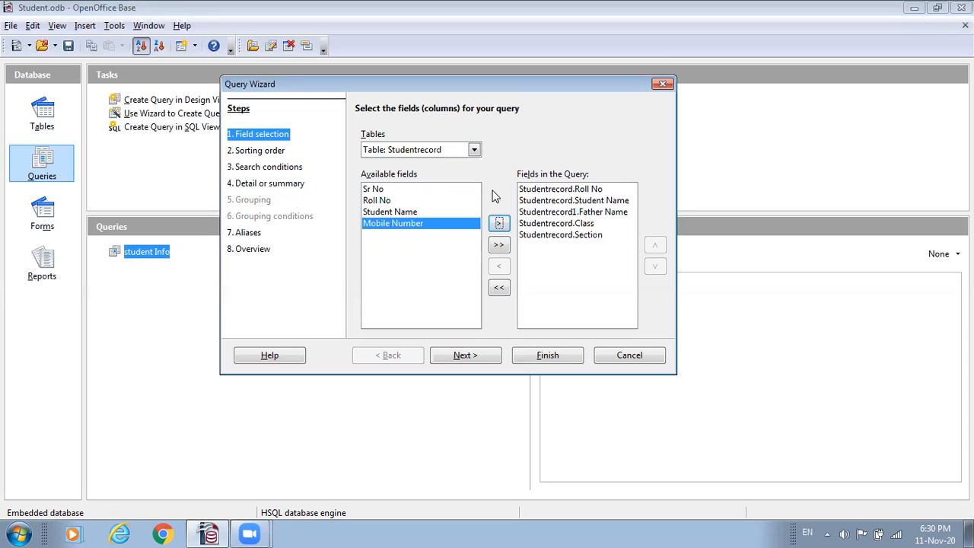
Step: Add the I_Card field from the Studentrecord1 table to the query
{"action": "left_click", "coordinate": [474, 150]}
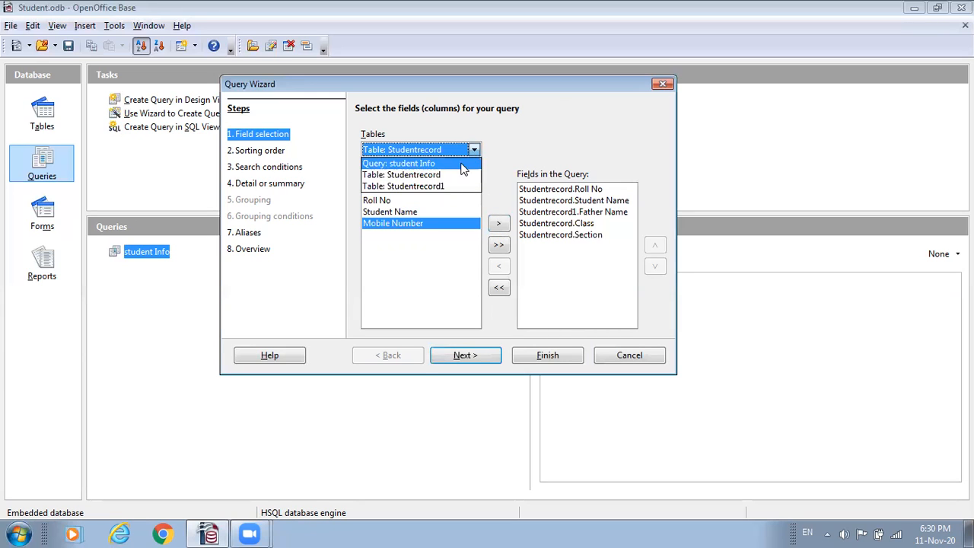
{"action": "left_click", "coordinate": [448, 187]}
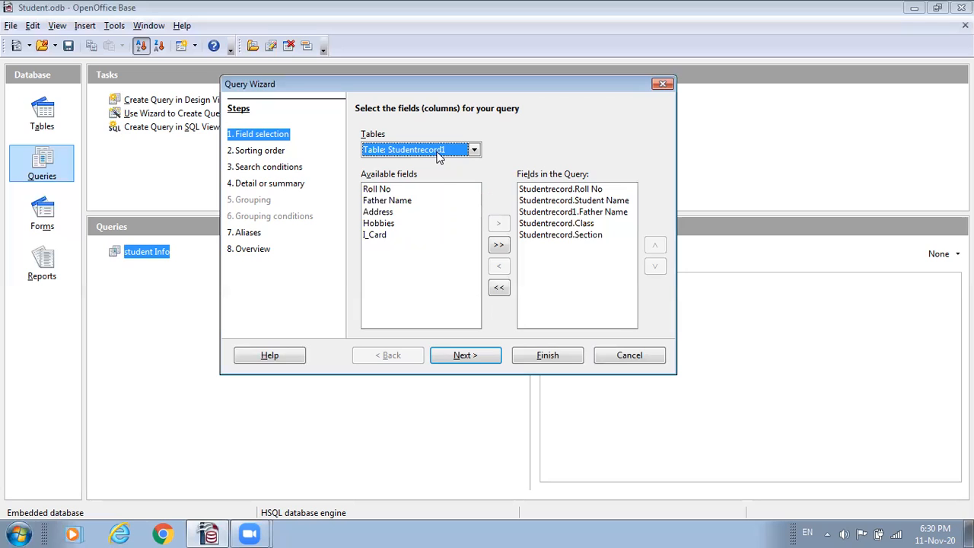
{"action": "left_click", "coordinate": [383, 237]}
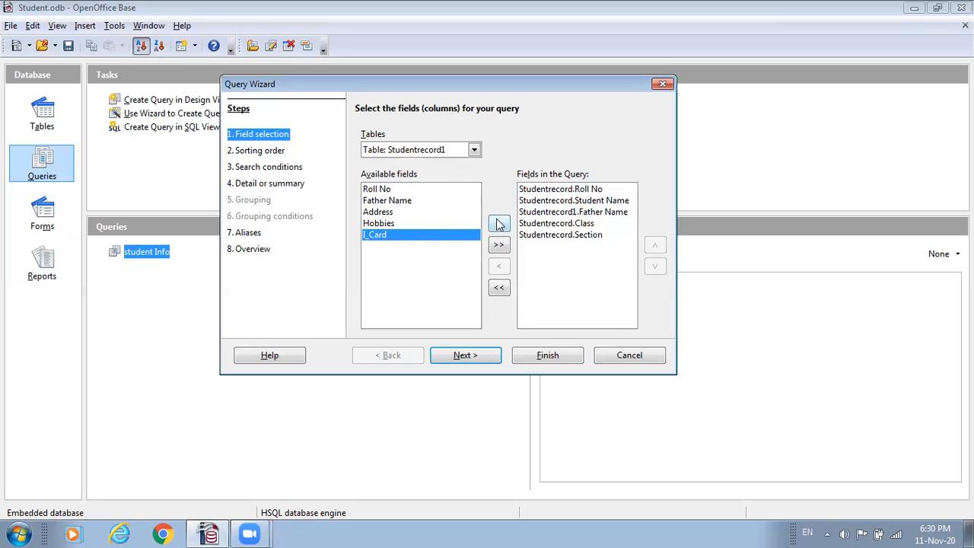
{"action": "left_click", "coordinate": [499, 225]}
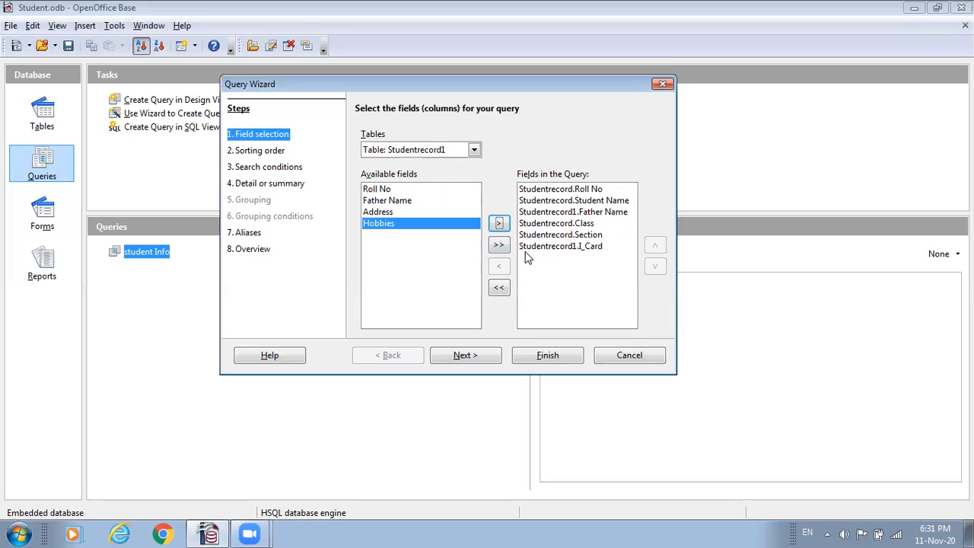
Step: Sort the query by Studentrecord.Section in descending order, leaving the second sort level undefined
{"action": "left_click", "coordinate": [463, 356]}
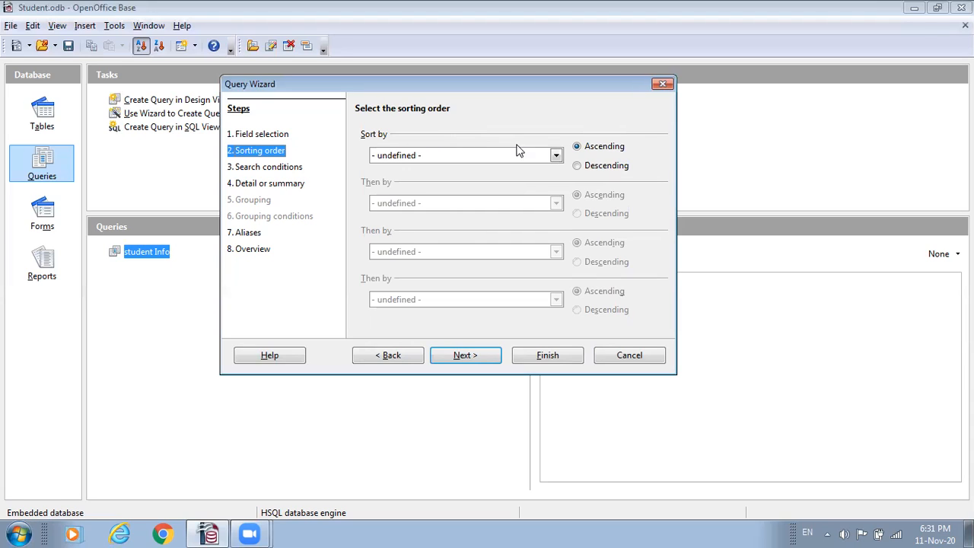
{"action": "left_click", "coordinate": [556, 156]}
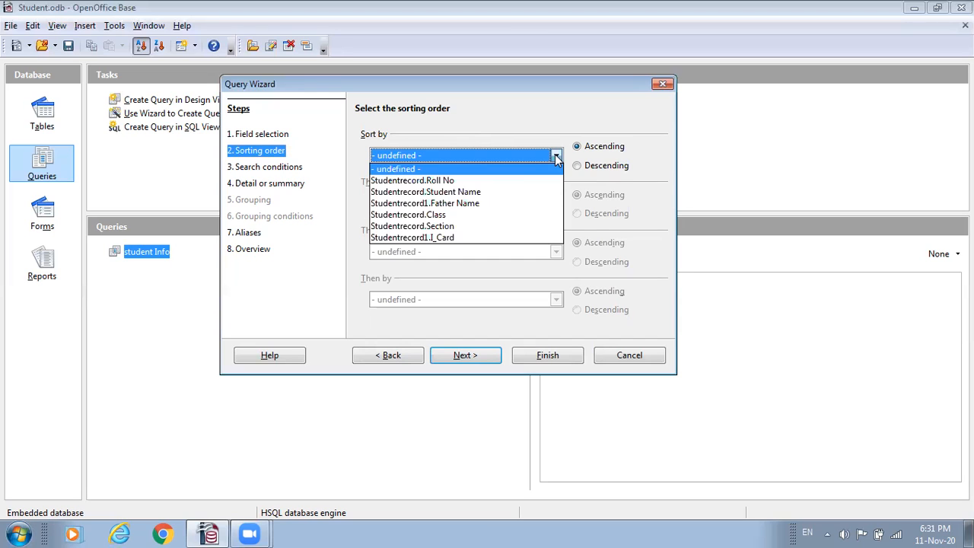
{"action": "left_click", "coordinate": [455, 225]}
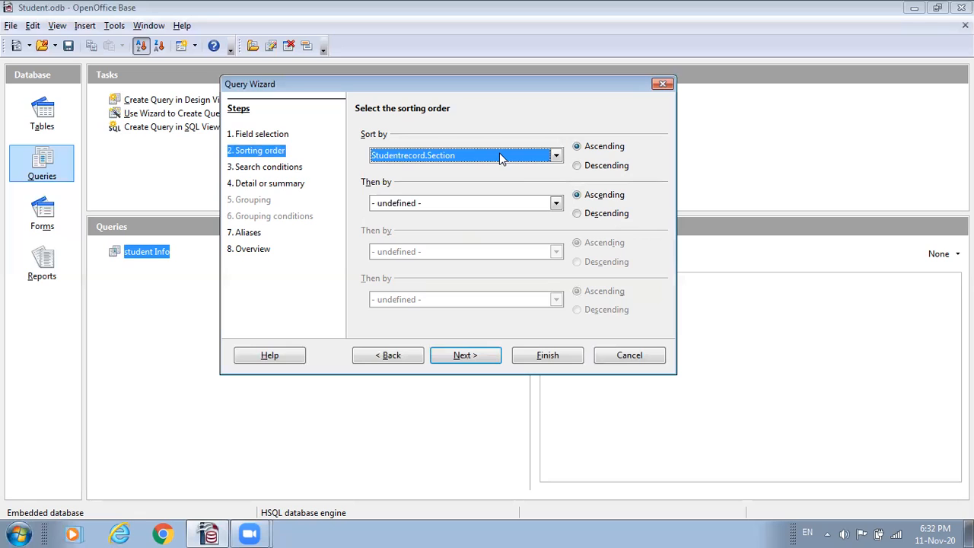
{"action": "left_click", "coordinate": [576, 165]}
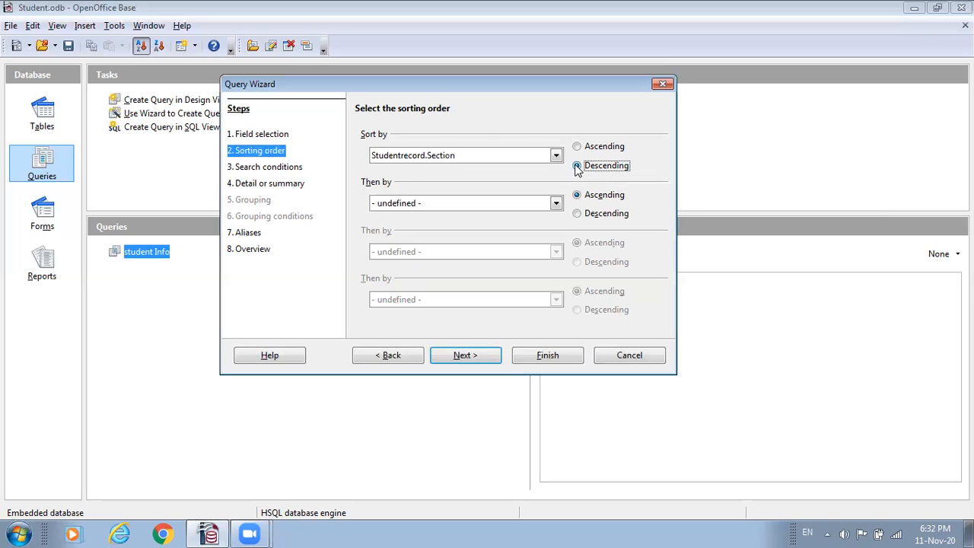
{"action": "left_click", "coordinate": [577, 167]}
{"action": "left_click", "coordinate": [556, 204]}
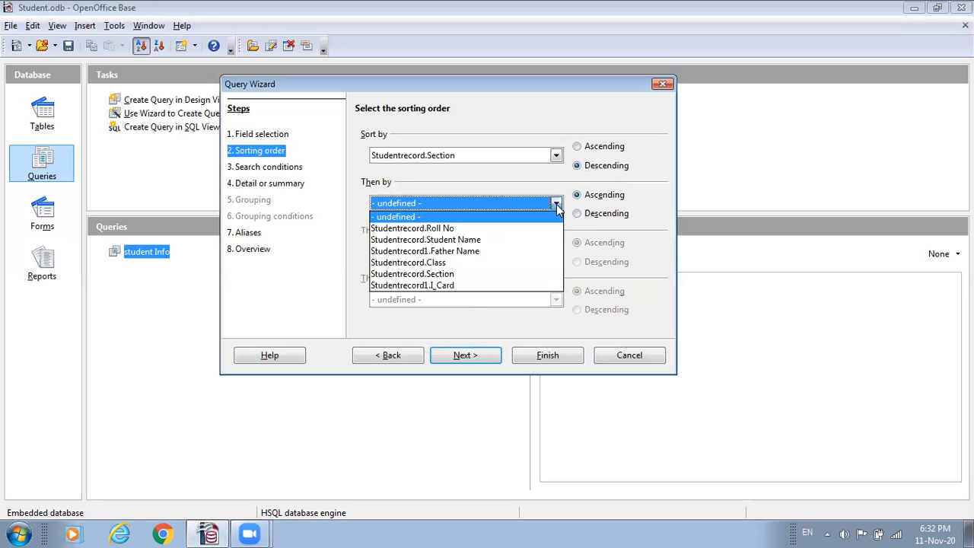
{"action": "left_click", "coordinate": [555, 201]}
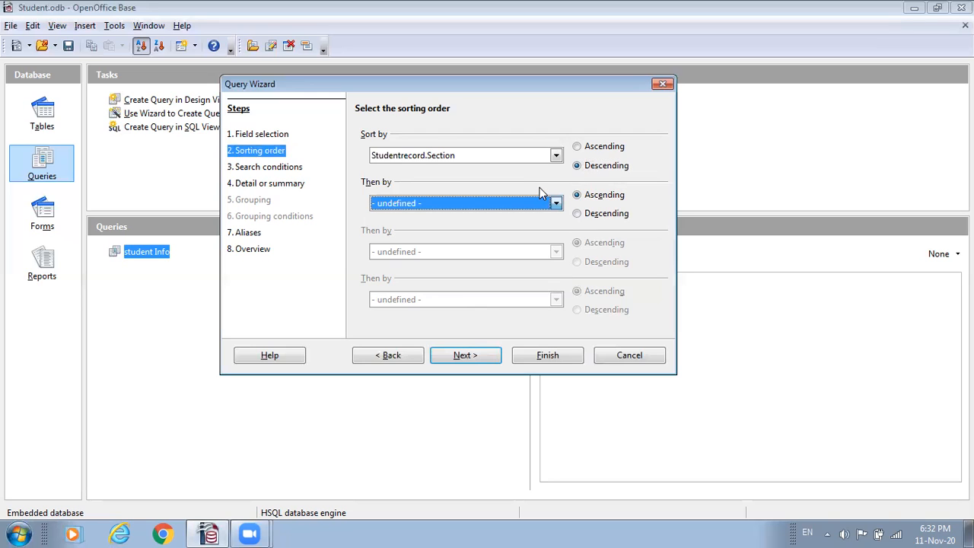
Step: Set the first search condition to Studentrecord1.I_Card is equal to "Issued", including the double quotes
{"action": "left_click", "coordinate": [480, 358]}
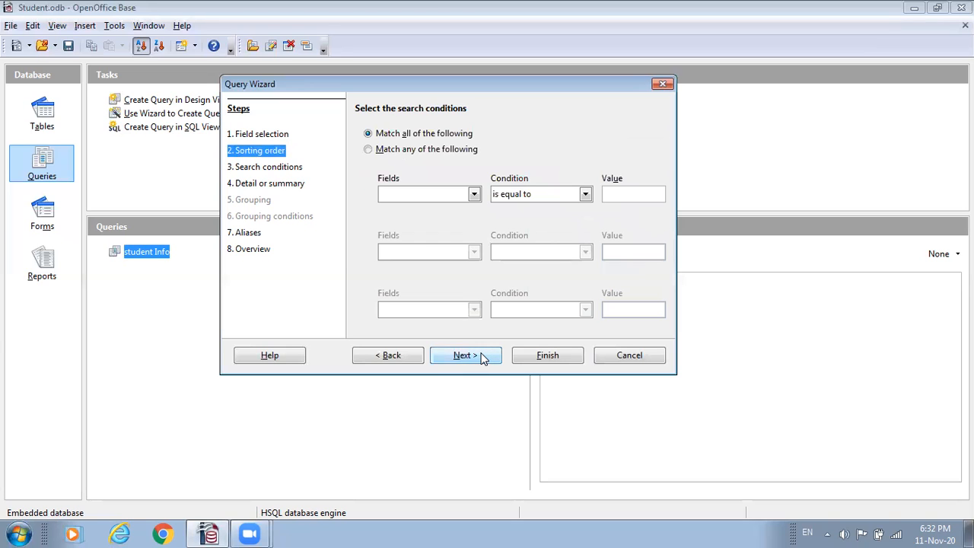
{"action": "left_click", "coordinate": [284, 170]}
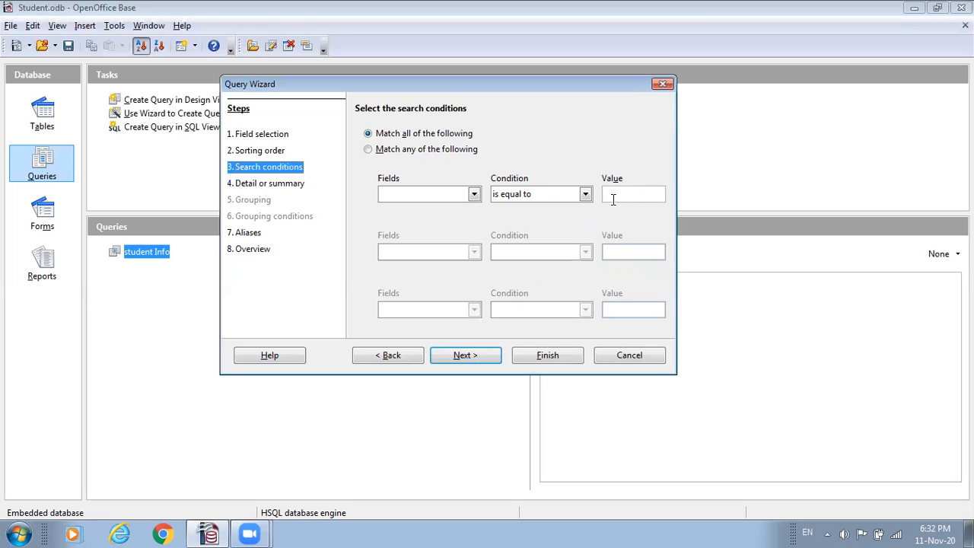
{"action": "left_click", "coordinate": [474, 194]}
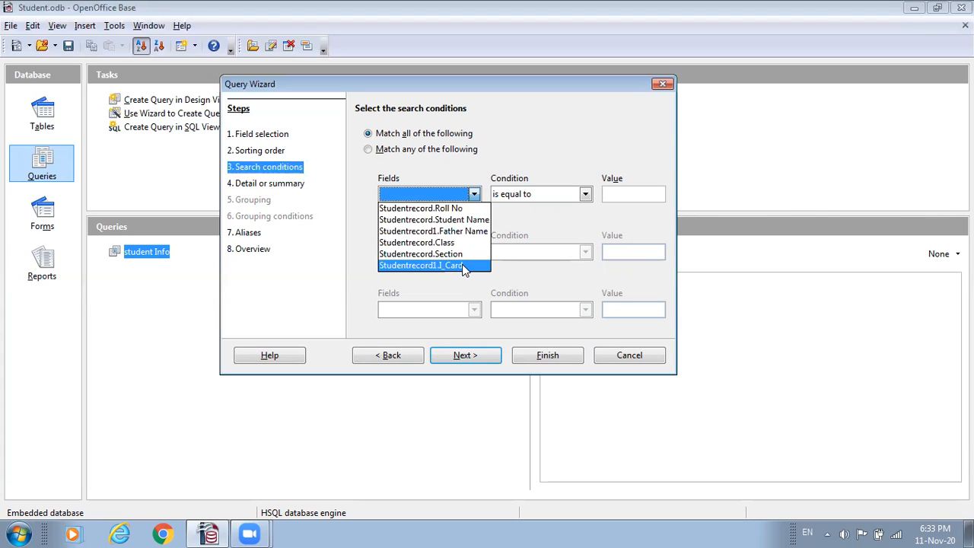
{"action": "left_click", "coordinate": [462, 266]}
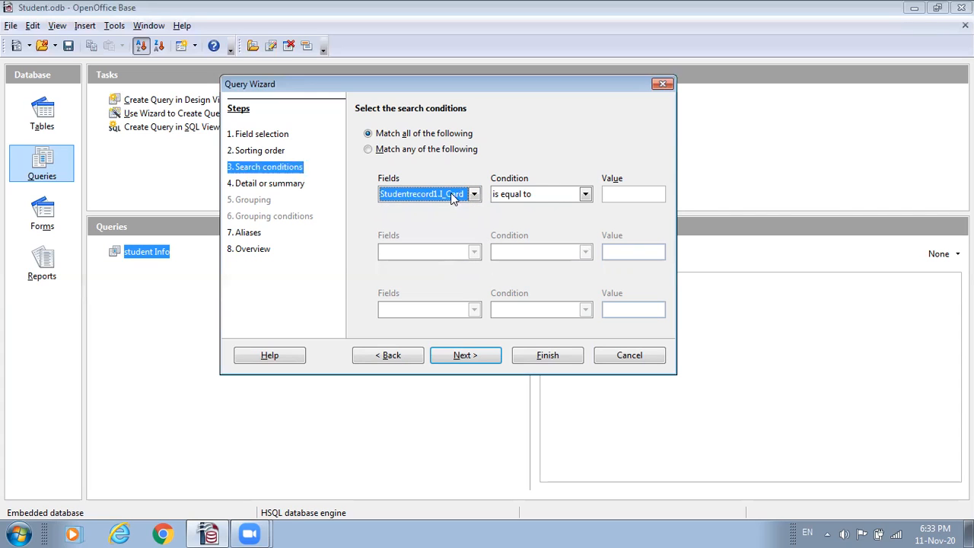
{"action": "left_click", "coordinate": [586, 194]}
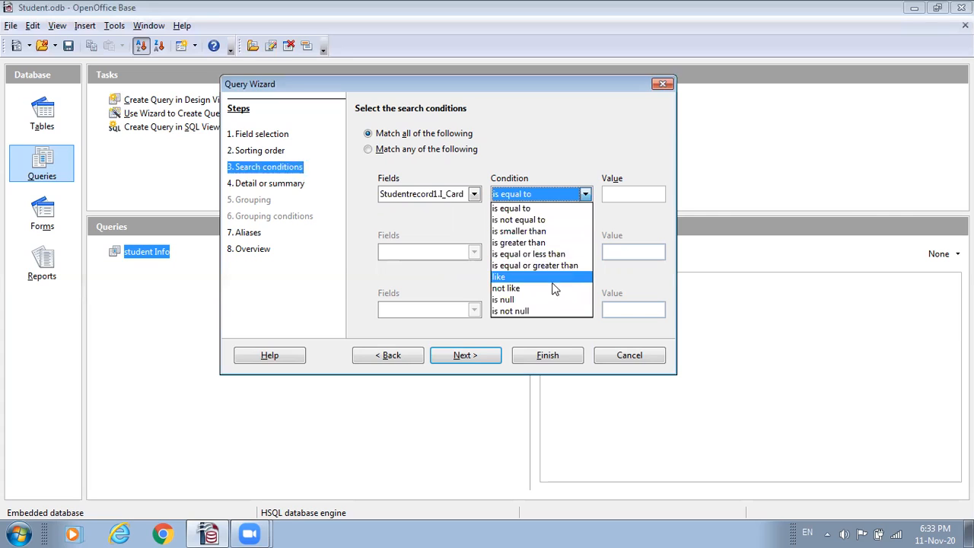
{"action": "left_click", "coordinate": [584, 194]}
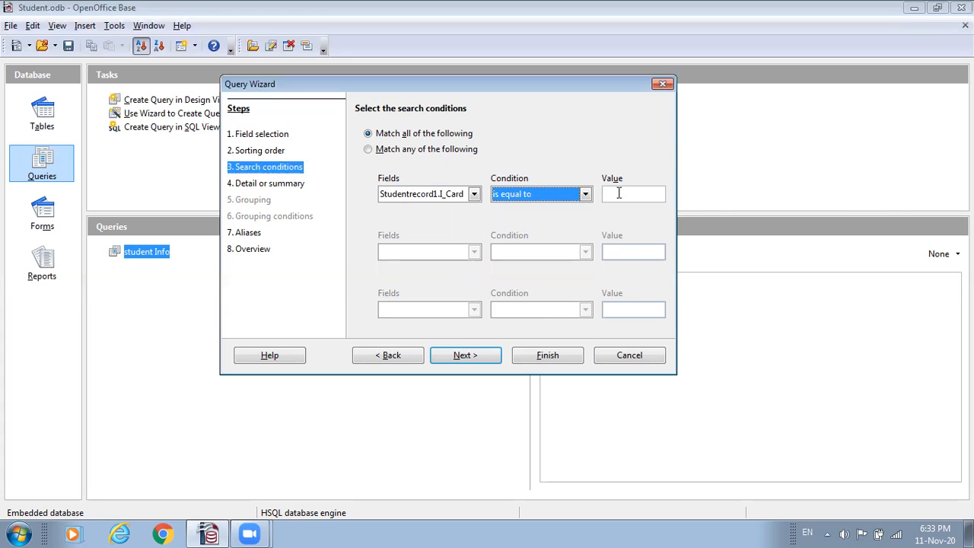
{"action": "left_click", "coordinate": [618, 193]}
{"action": "type", "text": "'"}
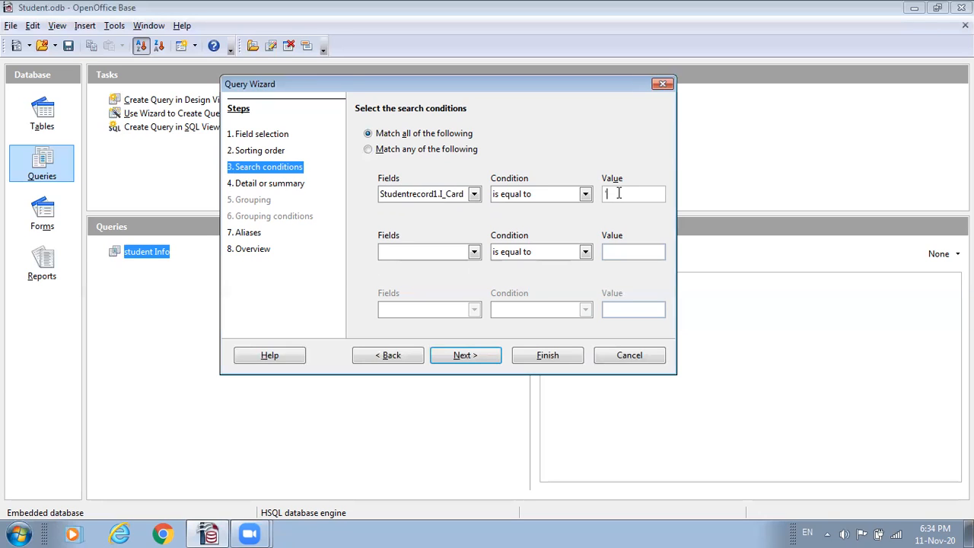
{"action": "type", "text": "\"Issued"}
Step: Try to set the second search condition to Studentrecord.Section is equal to "D", including the double quotes
{"action": "left_click", "coordinate": [473, 253]}
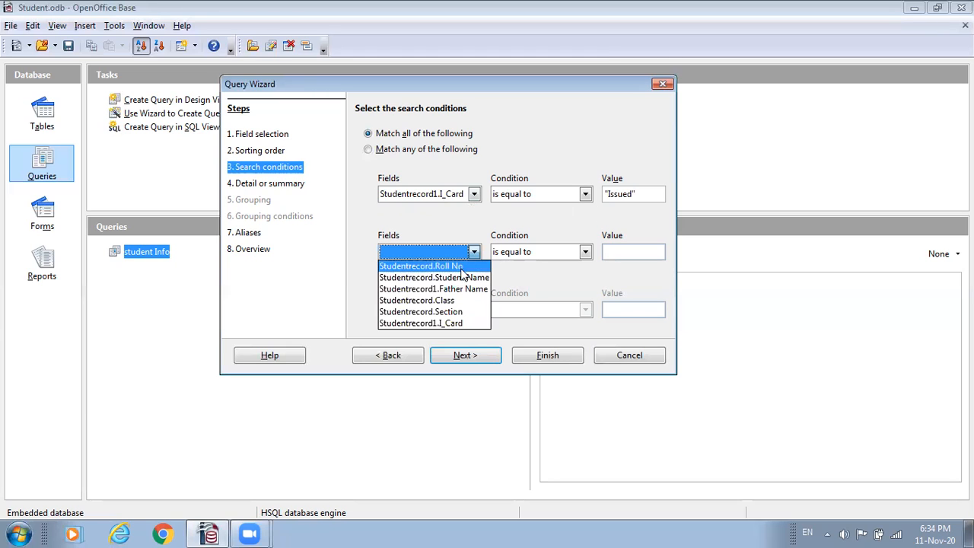
{"action": "left_click", "coordinate": [459, 233]}
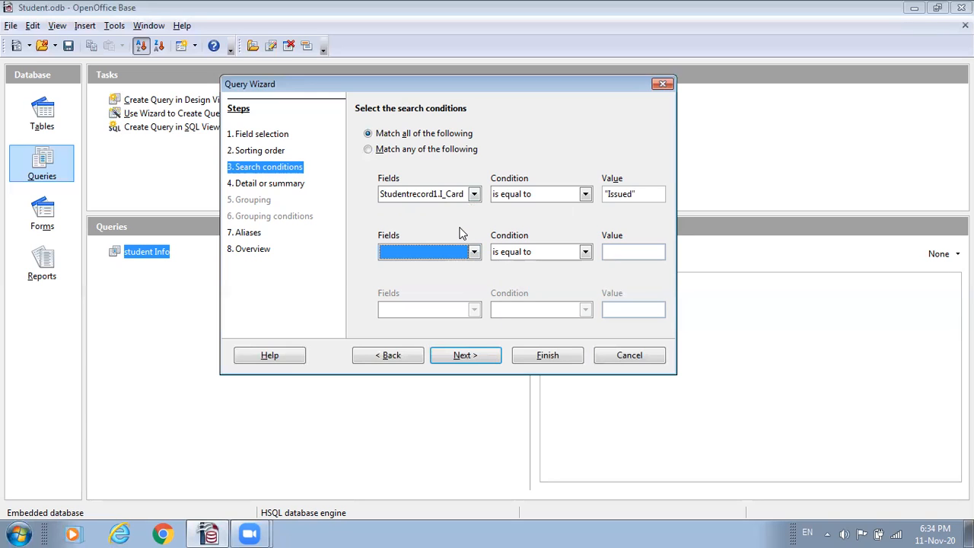
{"action": "left_click", "coordinate": [473, 253]}
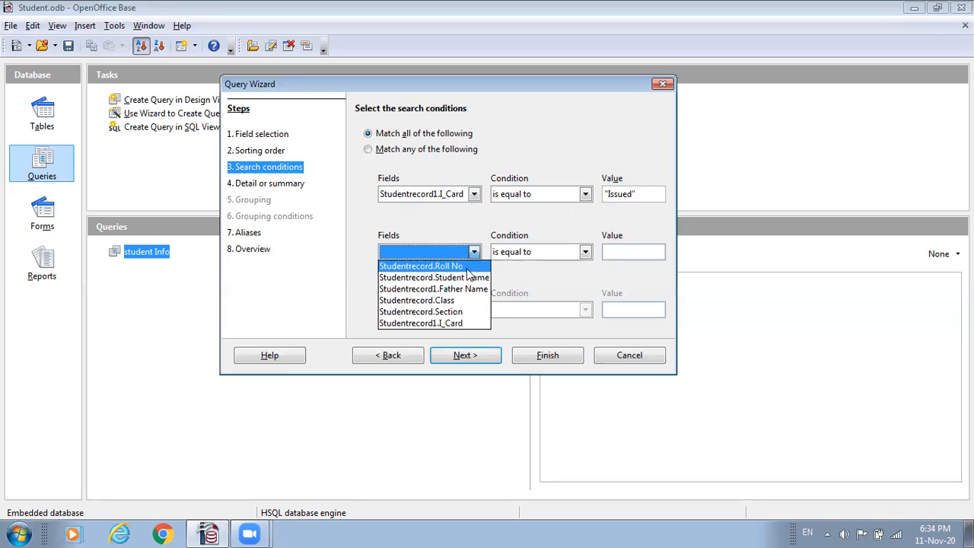
{"action": "left_click", "coordinate": [456, 312]}
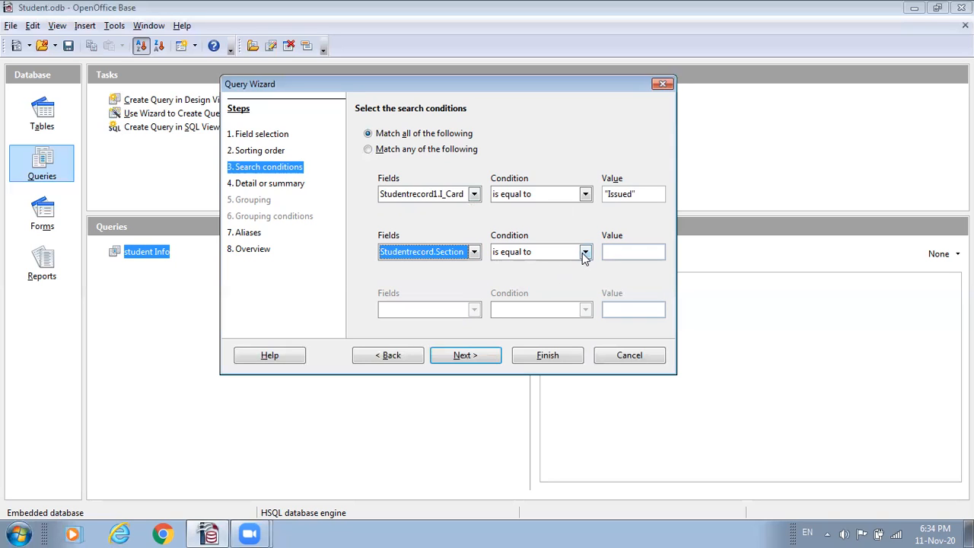
{"action": "left_click", "coordinate": [614, 254]}
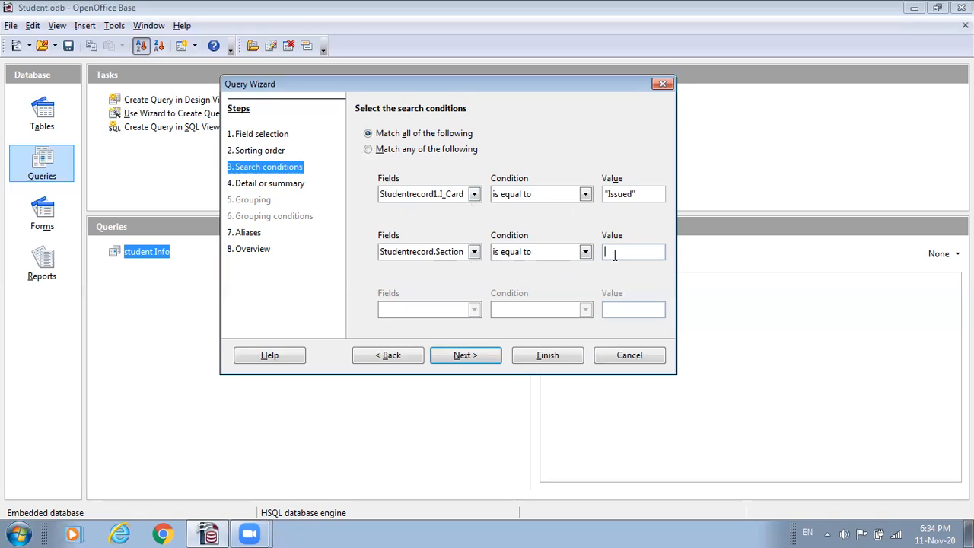
{"action": "type", "text": "'D"}
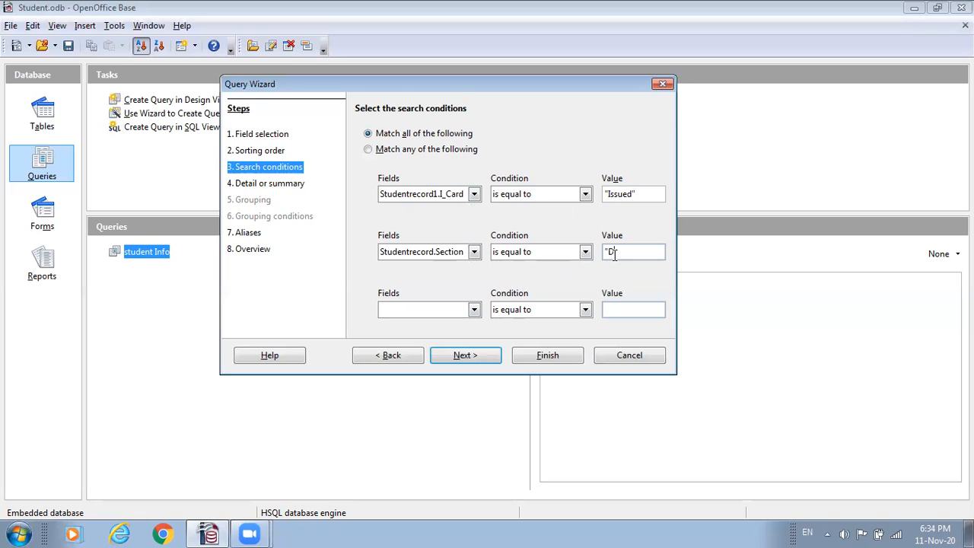
{"action": "type", "text": "'"}
Step: Clear the value of the second search condition, leaving Studentrecord.Section as its field
{"action": "key", "text": "BackSpace"}
{"action": "key", "text": "BackSpace"}
{"action": "key", "text": "BackSpace"}
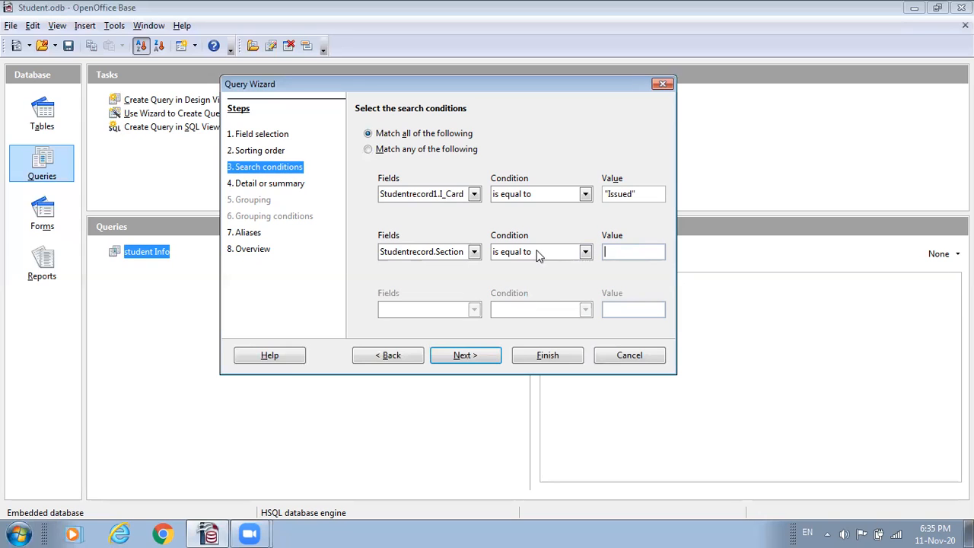
{"action": "left_click", "coordinate": [474, 252]}
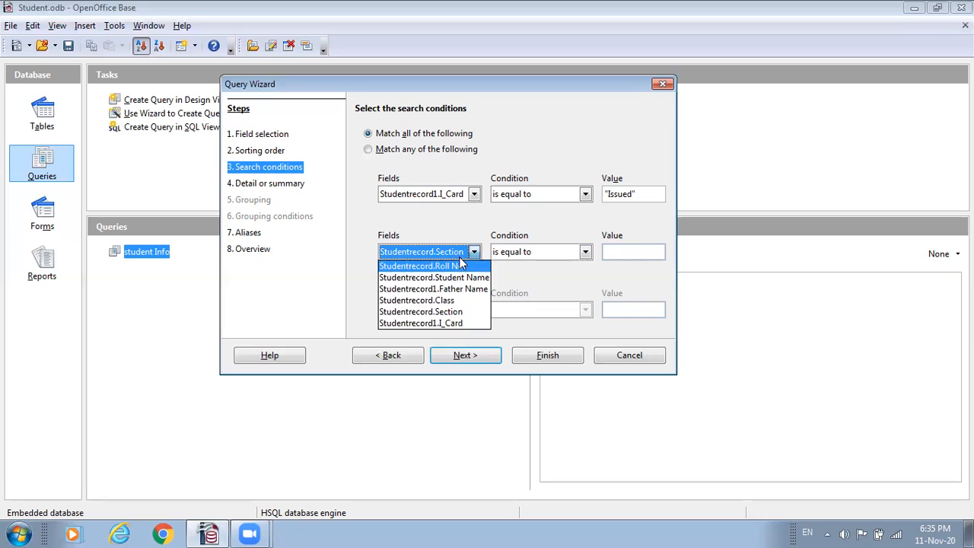
{"action": "left_click", "coordinate": [473, 240]}
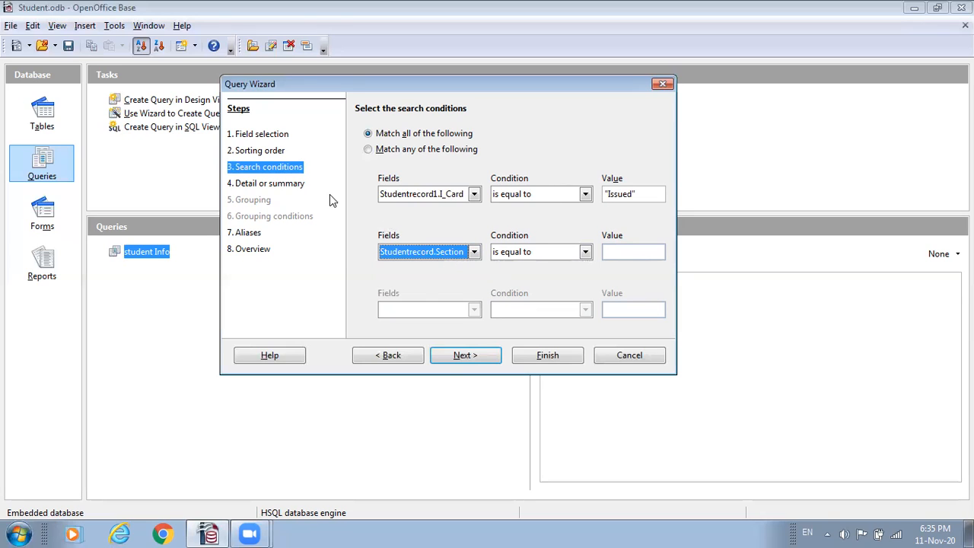
Step: Keep the detailed query type and set the alias of Studentrecord.Roll No to "Std_ Roll No"
{"action": "left_click", "coordinate": [463, 356]}
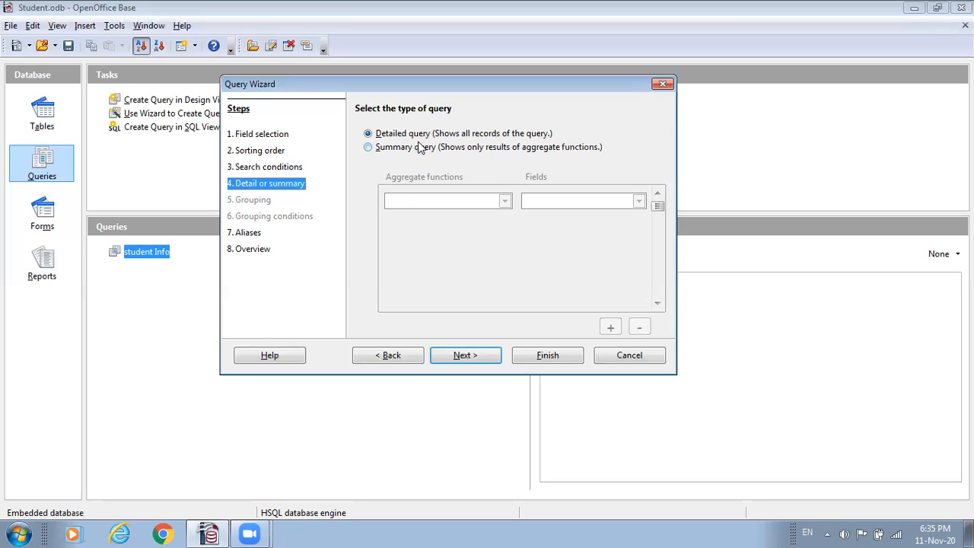
{"action": "left_click", "coordinate": [465, 355]}
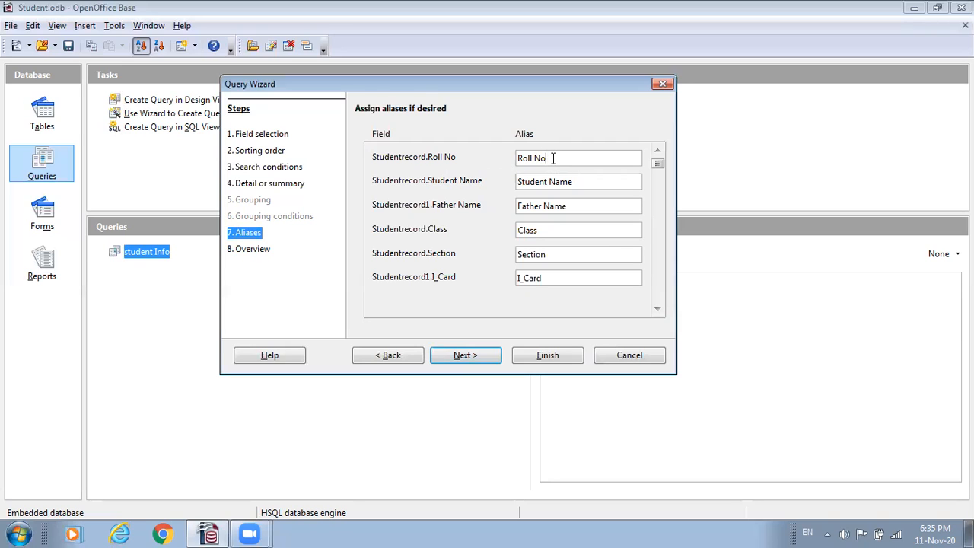
{"action": "key", "text": "Home"}
{"action": "type", "text": "sTUDENT Roll"}
{"action": "key", "text": "BackSpace"}
{"action": "key", "text": "BackSpace"}
{"action": "key", "text": "BackSpace"}
{"action": "key", "text": "BackSpace"}
{"action": "key", "text": "BackSpace"}
{"action": "key", "text": "BackSpace"}
{"action": "key", "text": "BackSpace"}
{"action": "key", "text": "BackSpace"}
{"action": "type", "text": "Std_"}
Step: Set the aliases of the Father Name, Class and Section fields to Std_Father Name, Std_Class and Std_Section
{"action": "left_click", "coordinate": [518, 206]}
{"action": "type", "text": "Std_"}
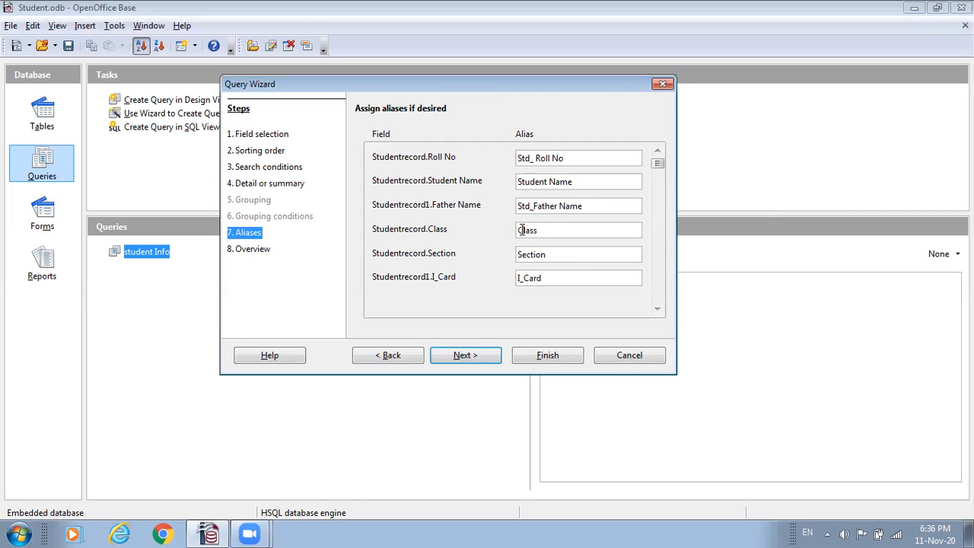
{"action": "left_click", "coordinate": [518, 230]}
{"action": "type", "text": "Std_"}
{"action": "left_click", "coordinate": [519, 258]}
{"action": "type", "text": "Std_"}
Step: Set the alias of Studentrecord1.I_Card to Std_I_Card_Status and continue to the query overview
{"action": "left_click", "coordinate": [524, 281]}
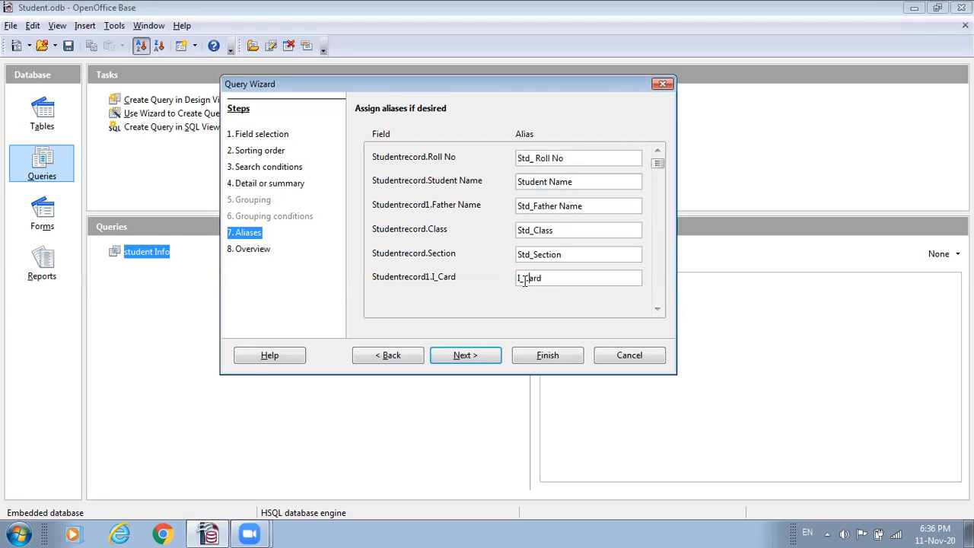
{"action": "type", "text": "Std_"}
{"action": "key", "text": "Right"}
{"action": "key", "text": "Right"}
{"action": "key", "text": "Right"}
{"action": "key", "text": "Right"}
{"action": "key", "text": "Right"}
{"action": "key", "text": "Right"}
{"action": "type", "text": "_Status"}
{"action": "left_click", "coordinate": [455, 356]}
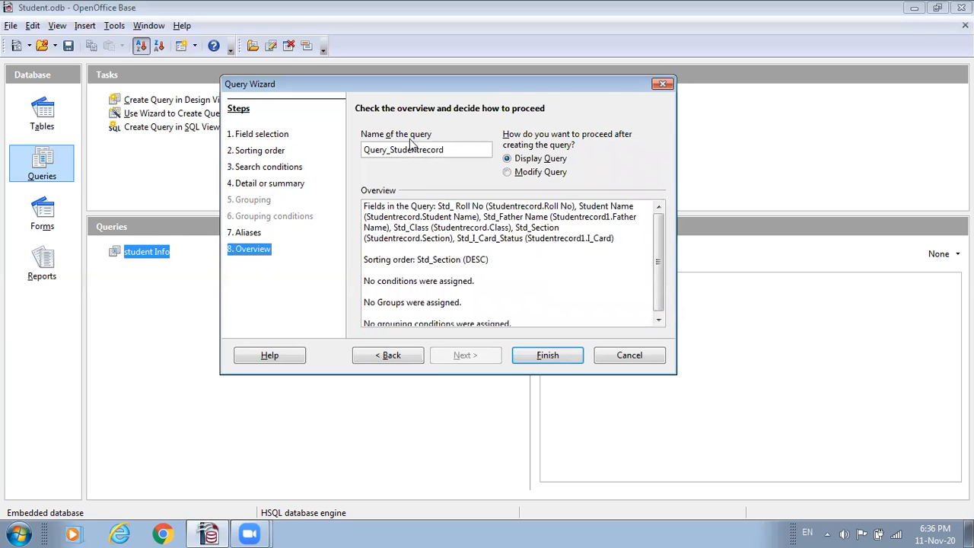
Step: Name the query Wizard_Query and keep the option to display it after creation
{"action": "left_click", "coordinate": [460, 150]}
{"action": "key", "text": "BackSpace"}
{"action": "key", "text": "BackSpace"}
{"action": "key", "text": "BackSpace"}
{"action": "key", "text": "BackSpace"}
{"action": "key", "text": "BackSpace"}
{"action": "key", "text": "BackSpace"}
{"action": "key", "text": "BackSpace"}
{"action": "key", "text": "BackSpace"}
{"action": "key", "text": "BackSpace"}
{"action": "key", "text": "BackSpace"}
{"action": "key", "text": "BackSpace"}
{"action": "key", "text": "BackSpace"}
{"action": "key", "text": "BackSpace"}
{"action": "key", "text": "BackSpace"}
{"action": "key", "text": "BackSpace"}
{"action": "key", "text": "BackSpace"}
{"action": "key", "text": "BackSpace"}
{"action": "key", "text": "BackSpace"}
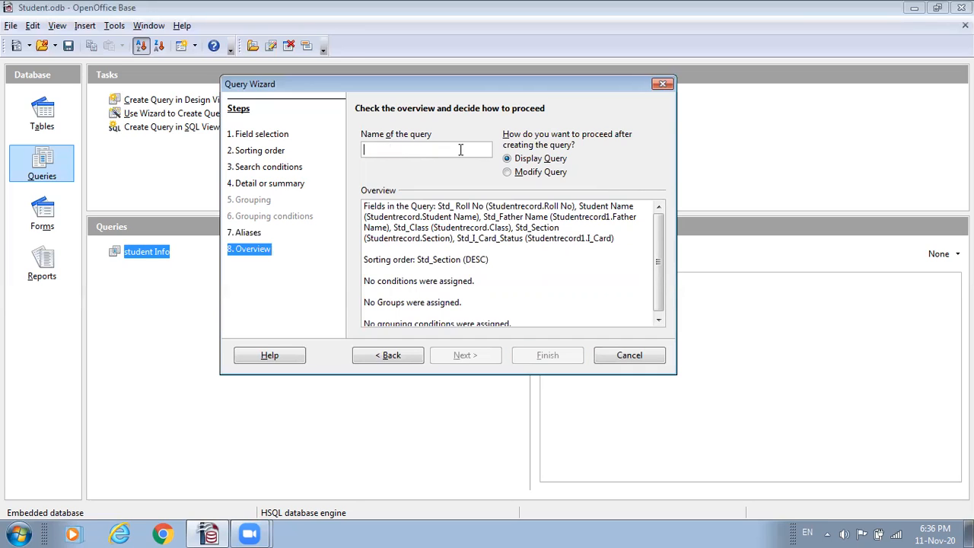
{"action": "type", "text": "Wiz"}
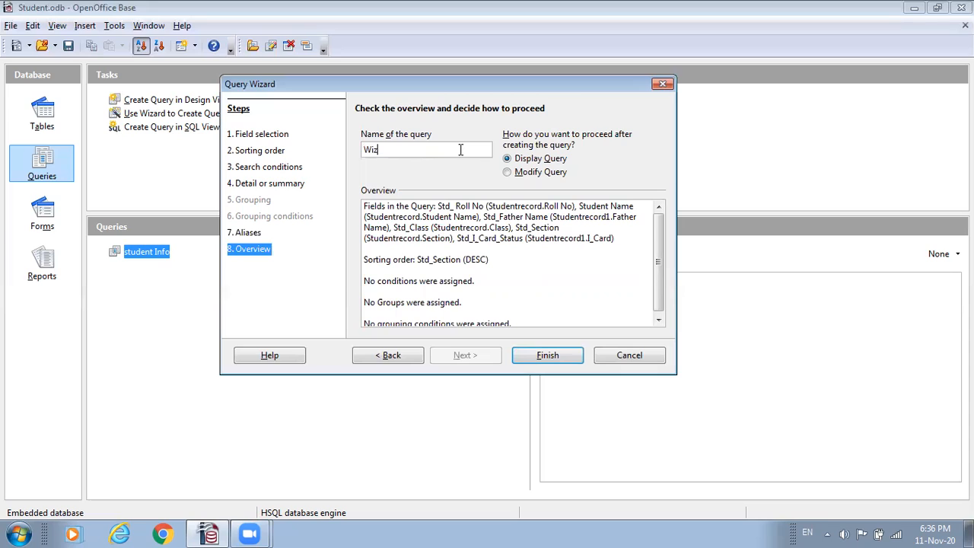
{"action": "type", "text": "ard "}
{"action": "type", "text": "_"}
{"action": "type", "text": "Ques"}
{"action": "type", "text": "y"}
{"action": "left_click", "coordinate": [508, 173]}
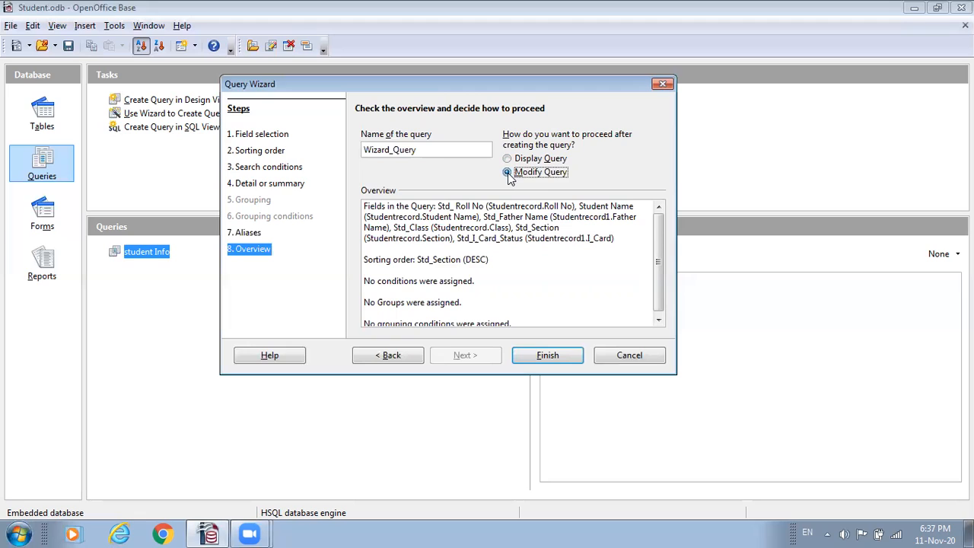
{"action": "left_click", "coordinate": [507, 158]}
Step: Review the query overview, checking each alias against its source field, the sorting order and the assigned conditions
{"action": "left_click_drag", "start_coordinate": [660, 269], "coordinate": [660, 286]}
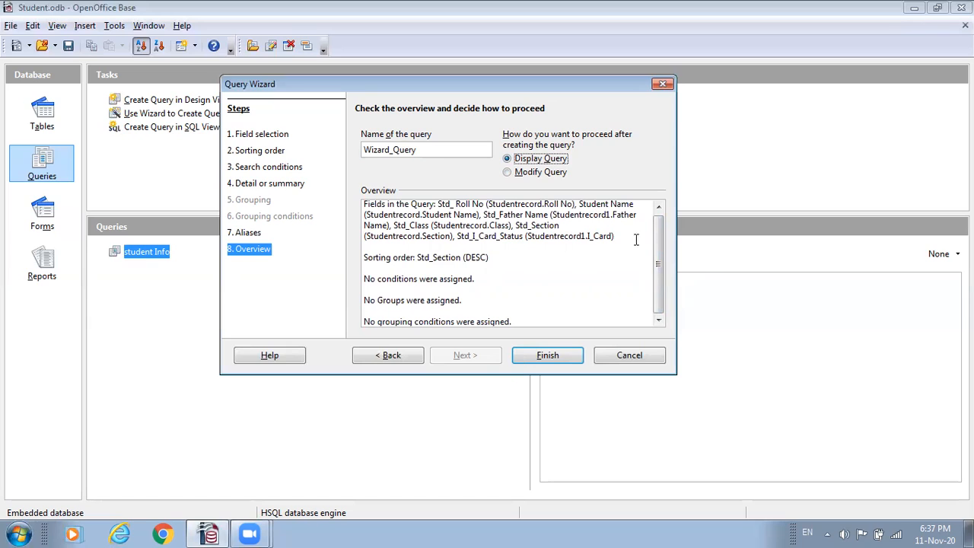
{"action": "left_click", "coordinate": [658, 207]}
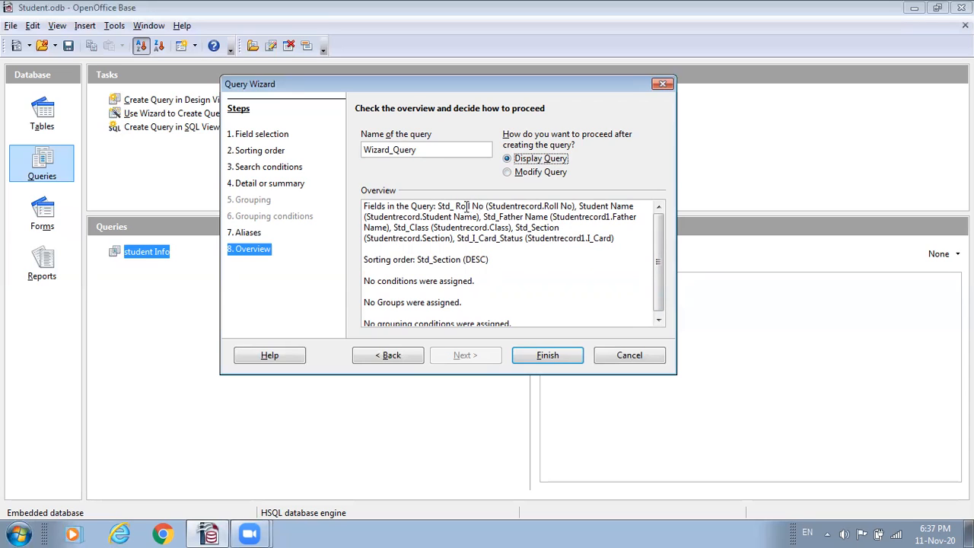
{"action": "left_click_drag", "start_coordinate": [481, 206], "coordinate": [439, 206]}
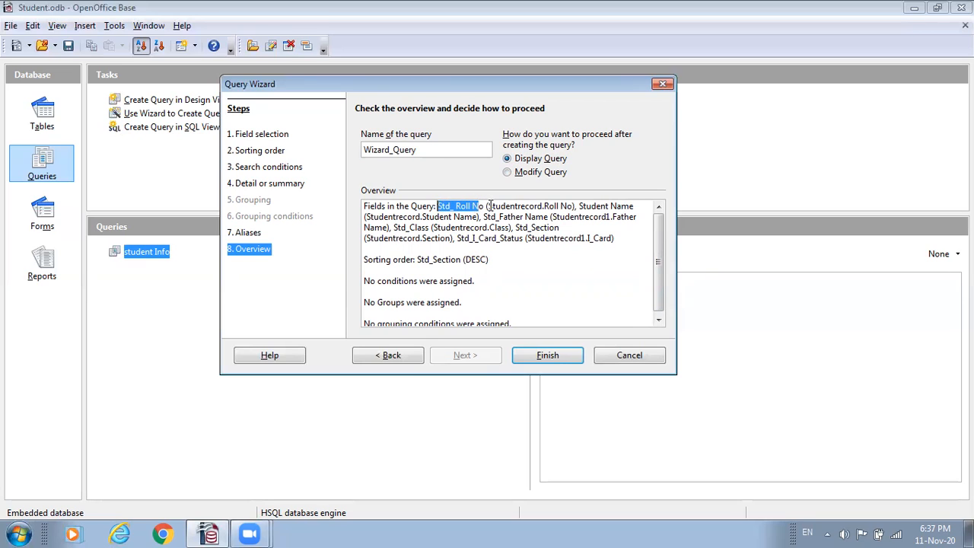
{"action": "left_click", "coordinate": [487, 206]}
{"action": "left_click_drag", "start_coordinate": [485, 206], "coordinate": [572, 207]}
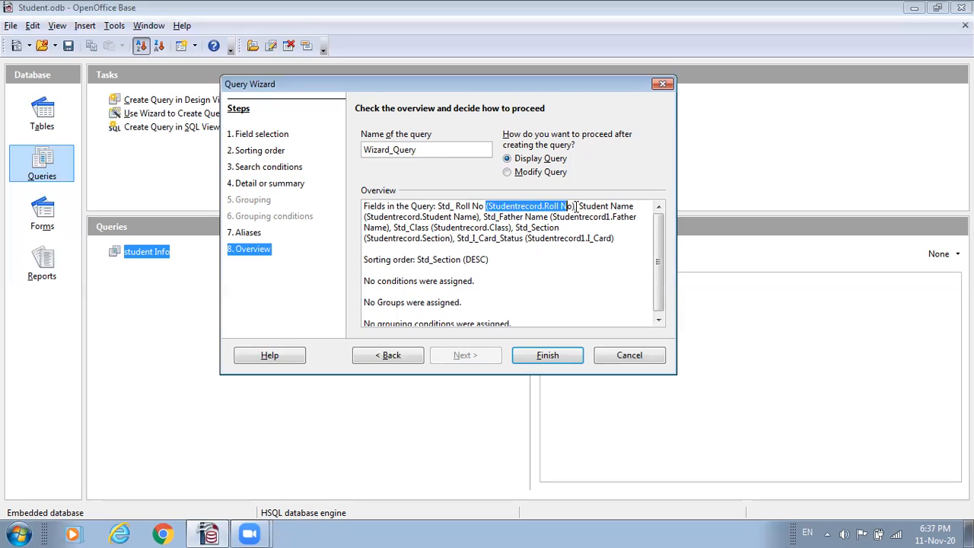
{"action": "left_click_drag", "start_coordinate": [577, 206], "coordinate": [635, 206]}
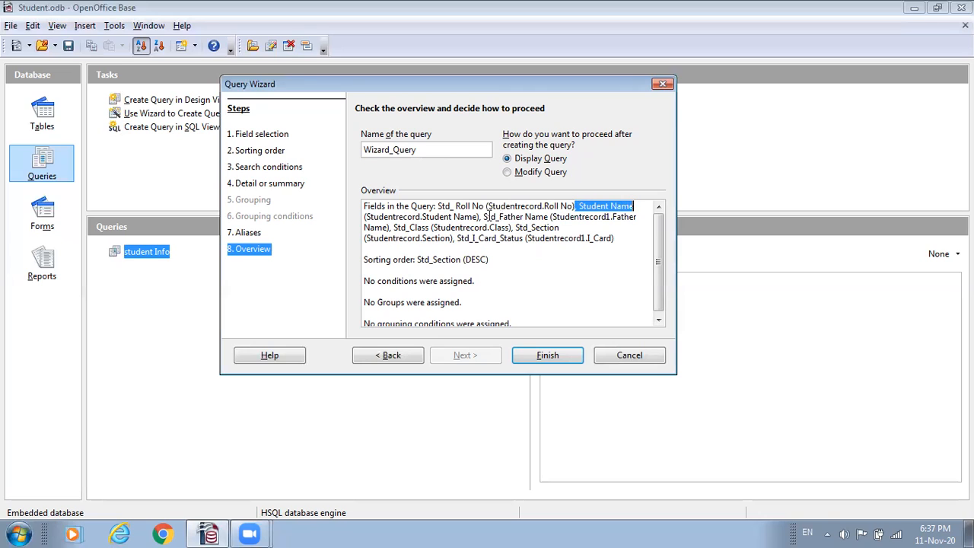
{"action": "left_click_drag", "start_coordinate": [367, 217], "coordinate": [478, 217]}
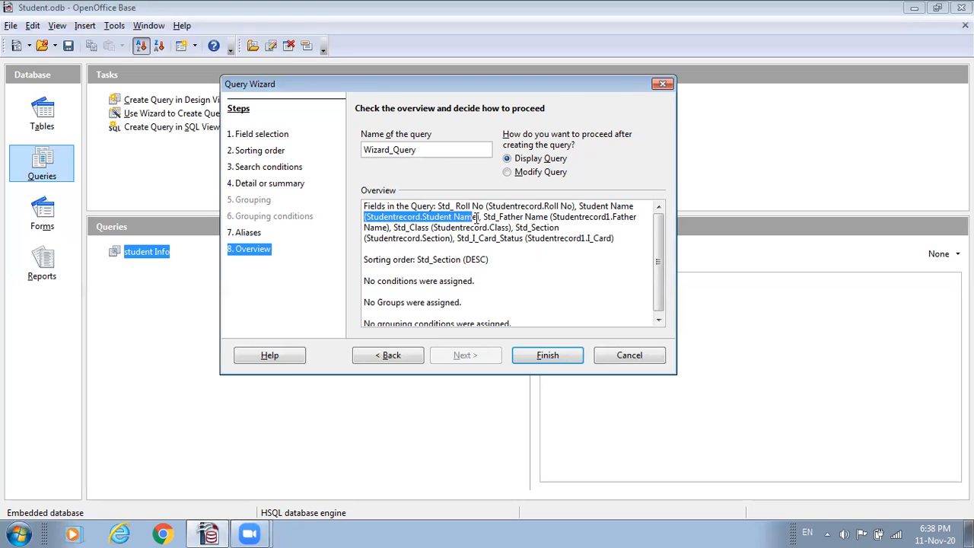
{"action": "left_click", "coordinate": [482, 217]}
{"action": "left_click_drag", "start_coordinate": [480, 217], "coordinate": [548, 217]}
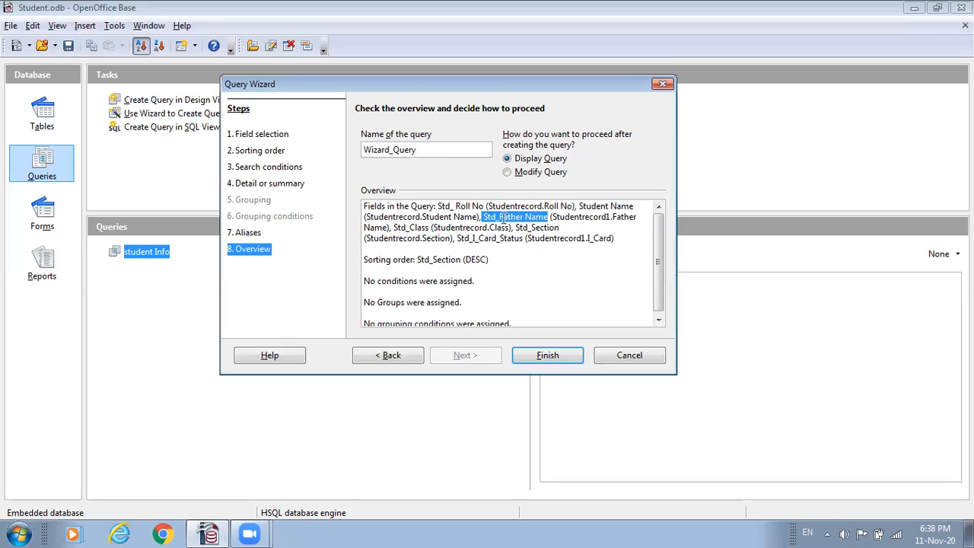
{"action": "left_click", "coordinate": [550, 217]}
{"action": "left_click_drag", "start_coordinate": [550, 217], "coordinate": [389, 228]}
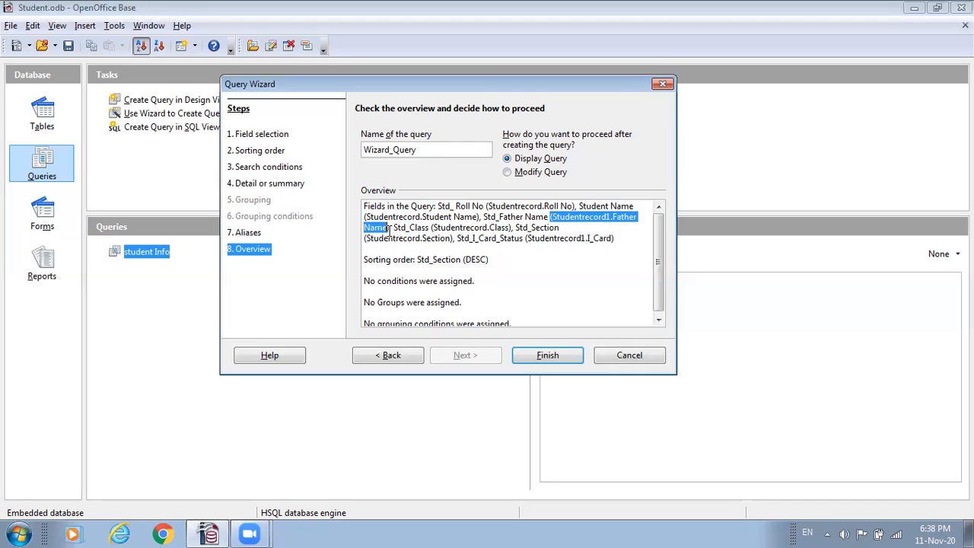
{"action": "left_click_drag", "start_coordinate": [391, 228], "coordinate": [562, 228]}
{"action": "left_click_drag", "start_coordinate": [366, 238], "coordinate": [615, 239]}
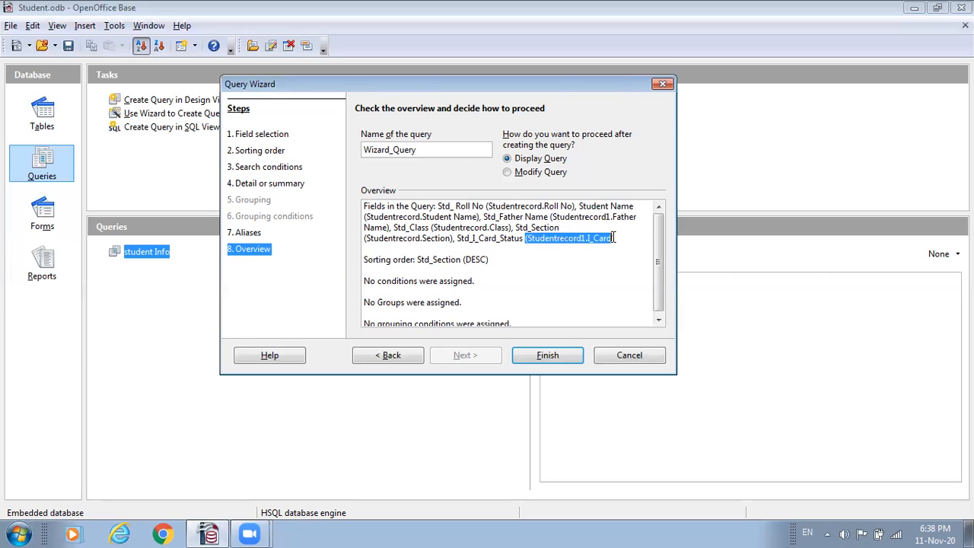
{"action": "left_click", "coordinate": [519, 279]}
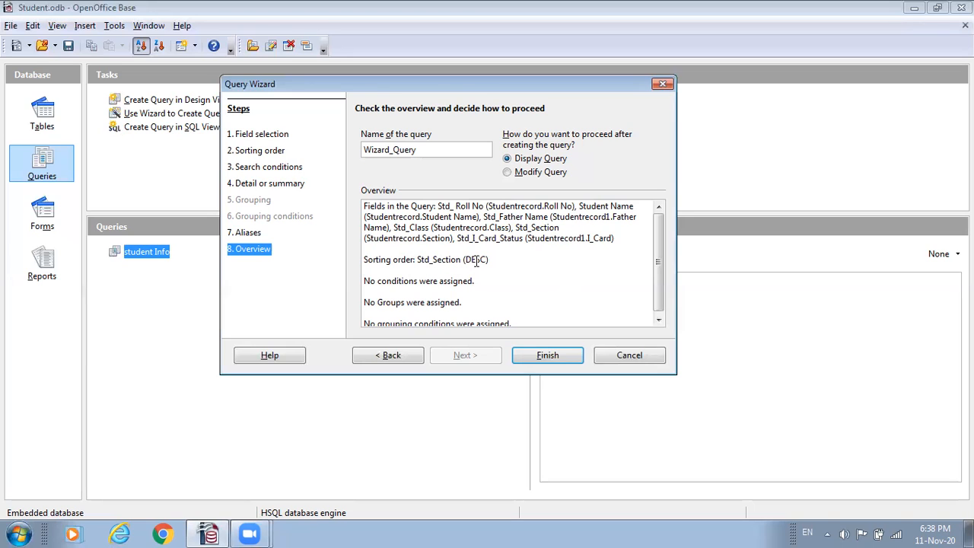
{"action": "left_click", "coordinate": [658, 320]}
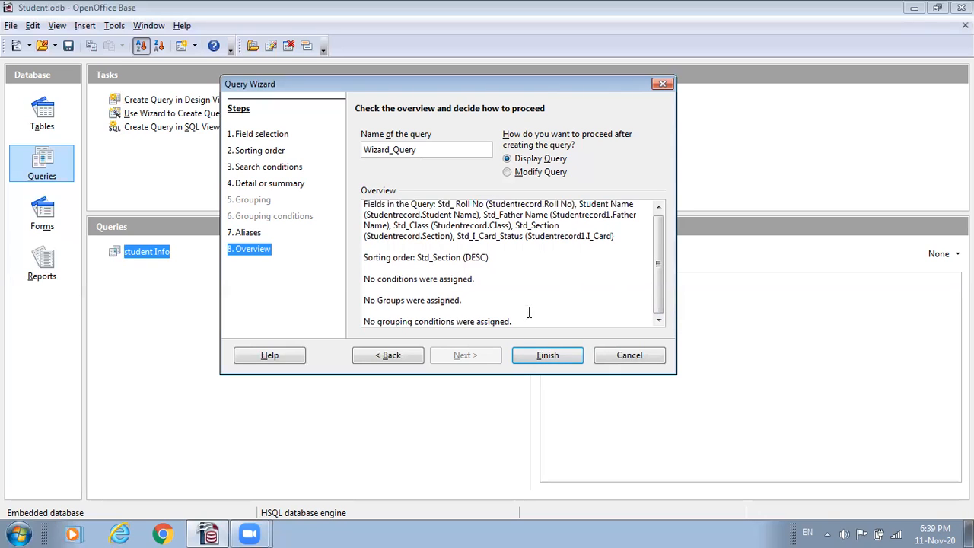
Step: Rename the query Stdrecord and try to finish the wizard with the Display Query option and again with Modify Query
{"action": "left_click", "coordinate": [558, 354]}
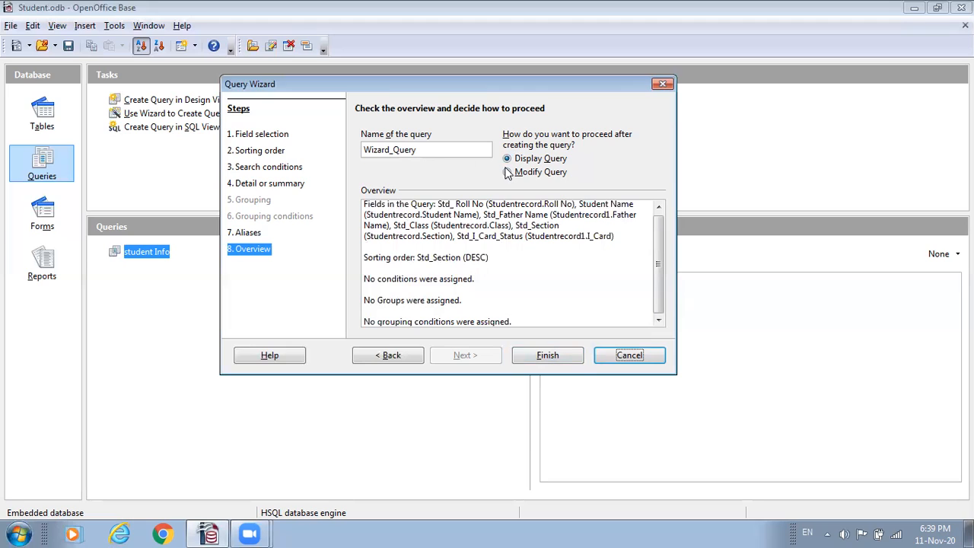
{"action": "left_click", "coordinate": [420, 151]}
{"action": "key", "text": "BackSpace"}
{"action": "key", "text": "BackSpace"}
{"action": "key", "text": "BackSpace"}
{"action": "key", "text": "BackSpace"}
{"action": "key", "text": "BackSpace"}
{"action": "key", "text": "BackSpace"}
{"action": "key", "text": "BackSpace"}
{"action": "key", "text": "BackSpace"}
{"action": "key", "text": "BackSpace"}
{"action": "key", "text": "BackSpace"}
{"action": "key", "text": "BackSpace"}
{"action": "key", "text": "BackSpace"}
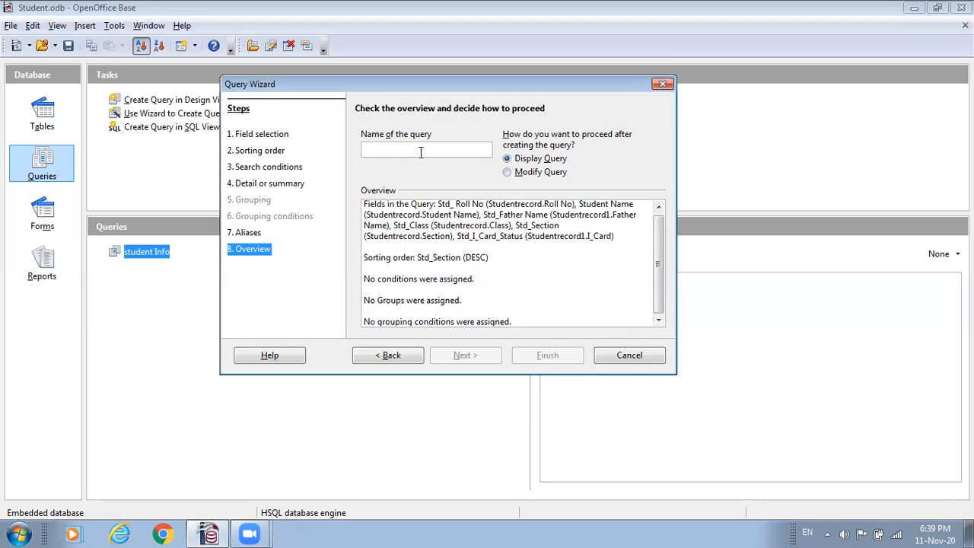
{"action": "type", "text": "Std"}
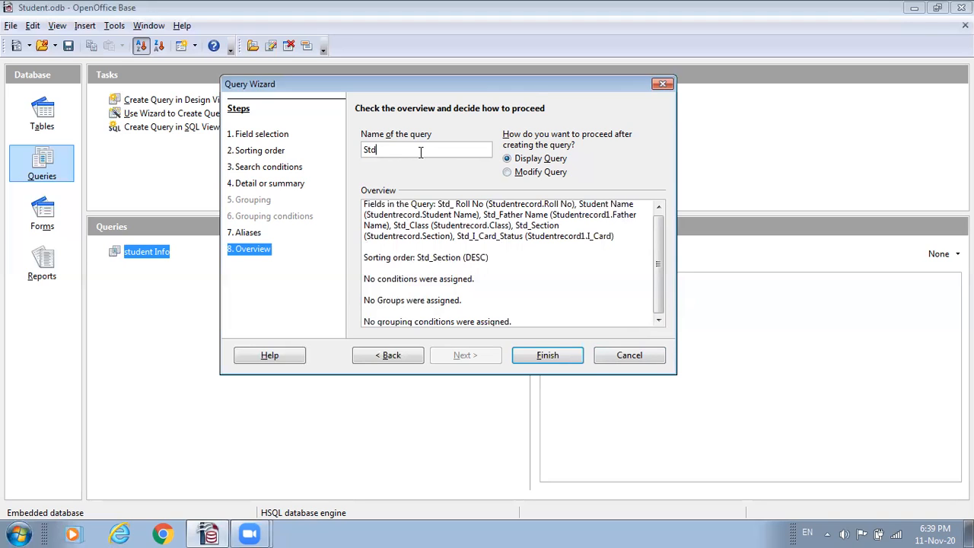
{"action": "type", "text": "record"}
{"action": "left_click", "coordinate": [549, 356]}
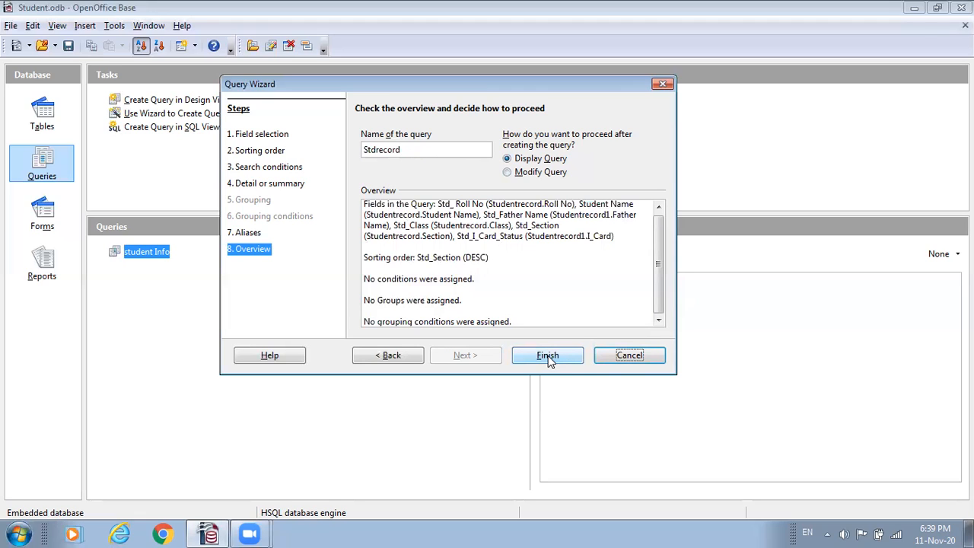
{"action": "left_click", "coordinate": [548, 355]}
{"action": "left_click", "coordinate": [507, 173]}
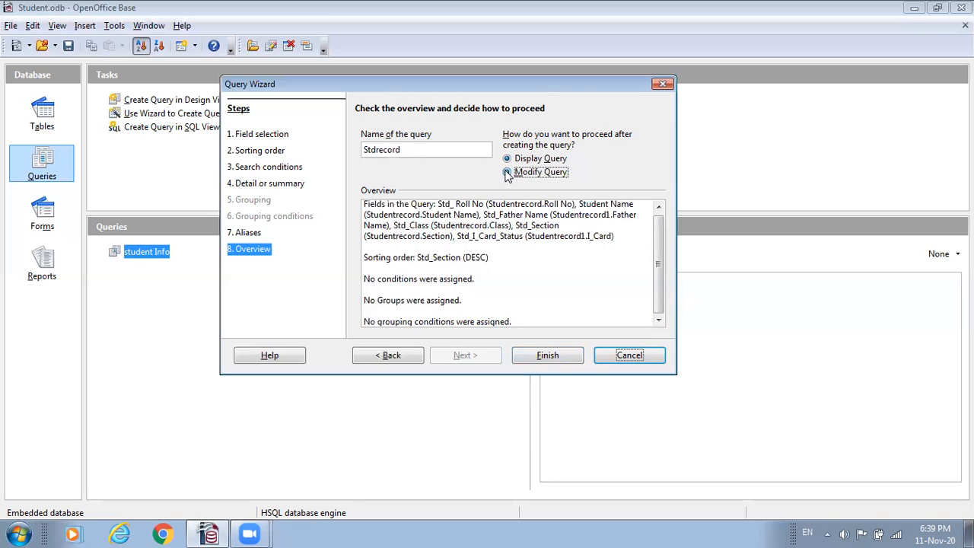
{"action": "left_click", "coordinate": [542, 353]}
Step: Go back through the wizard from the overview to the search conditions
{"action": "left_click", "coordinate": [376, 355]}
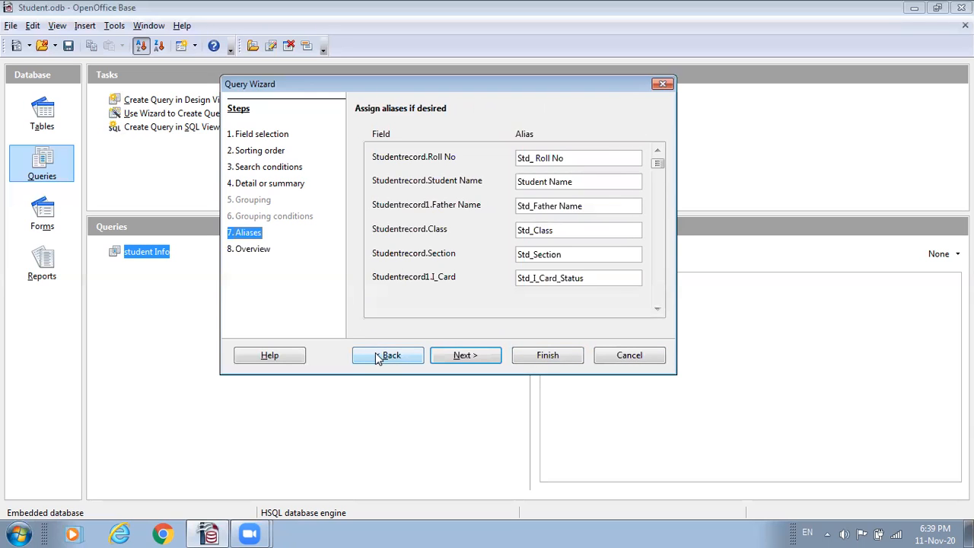
{"action": "left_click", "coordinate": [375, 355]}
{"action": "left_click", "coordinate": [375, 355]}
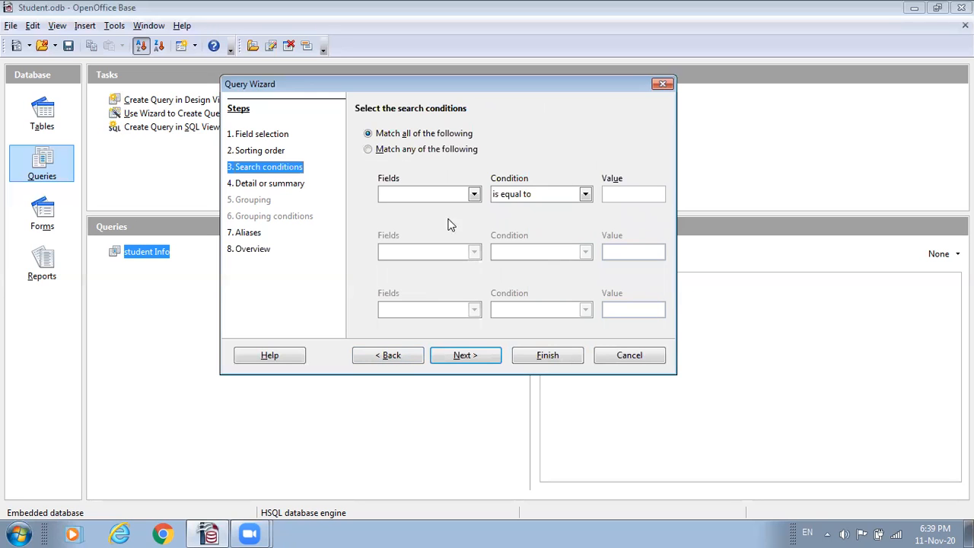
Step: Try to add a search condition requiring Studentrecord1.I_Card to equal Issued, keeping the existing aliases up to the overview
{"action": "left_click", "coordinate": [474, 194]}
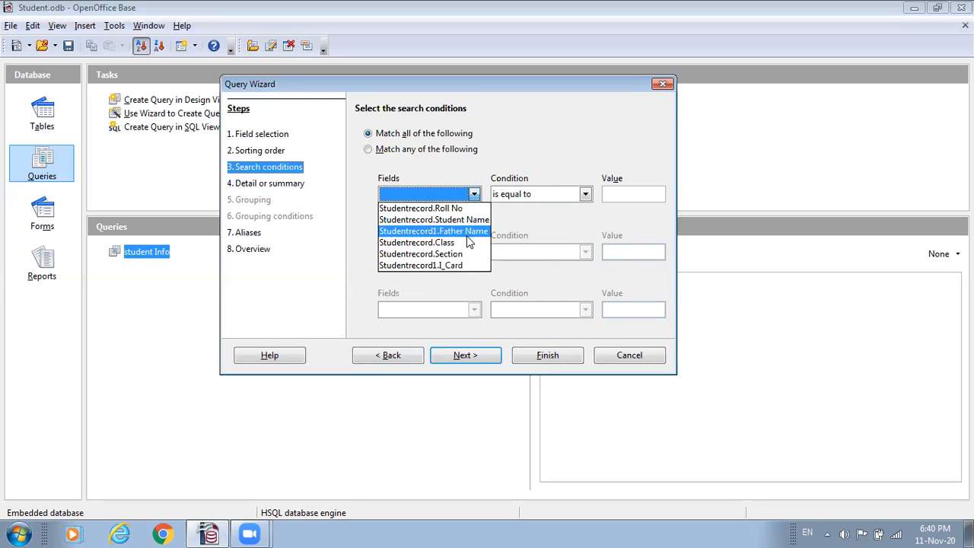
{"action": "left_click", "coordinate": [464, 262]}
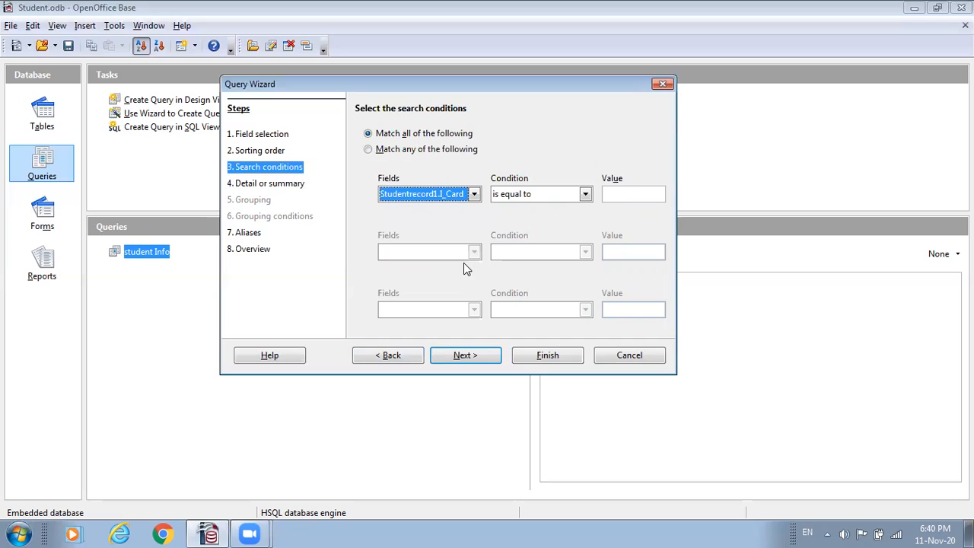
{"action": "left_click", "coordinate": [621, 196]}
{"action": "type", "text": "'"}
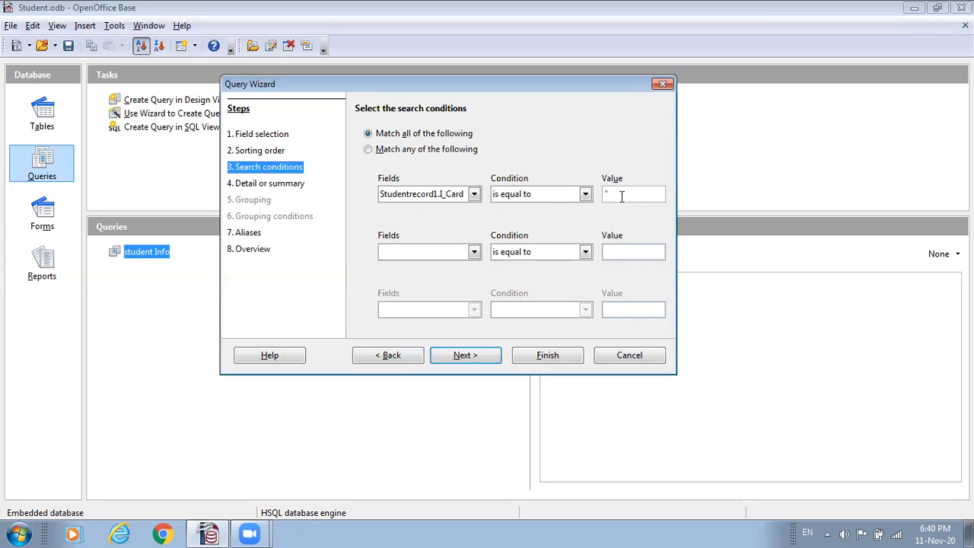
{"action": "type", "text": "Issued"}
{"action": "left_click", "coordinate": [467, 355]}
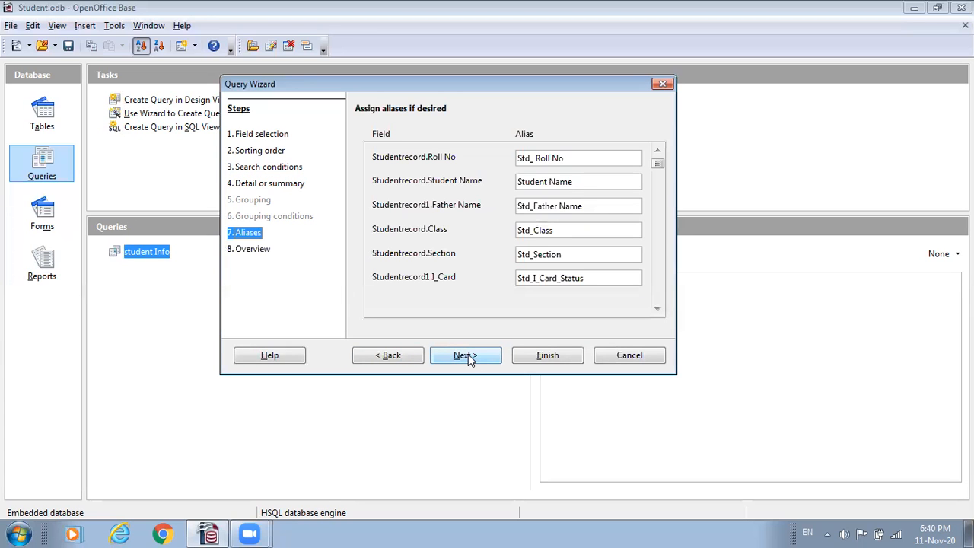
{"action": "left_click", "coordinate": [466, 355]}
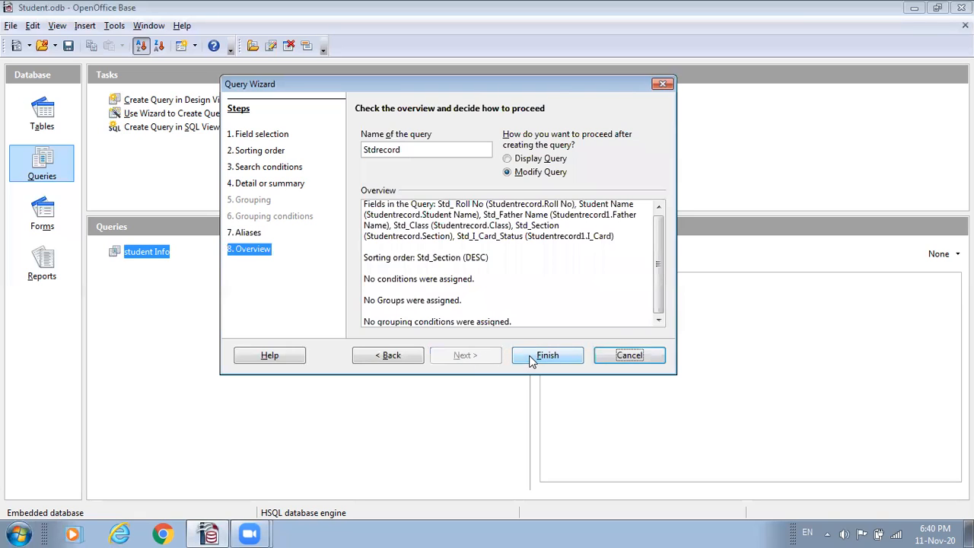
Step: Switch the query's follow-up option to Display Query and try repeatedly to finish the wizard
{"action": "left_click", "coordinate": [507, 158]}
{"action": "left_click", "coordinate": [548, 356]}
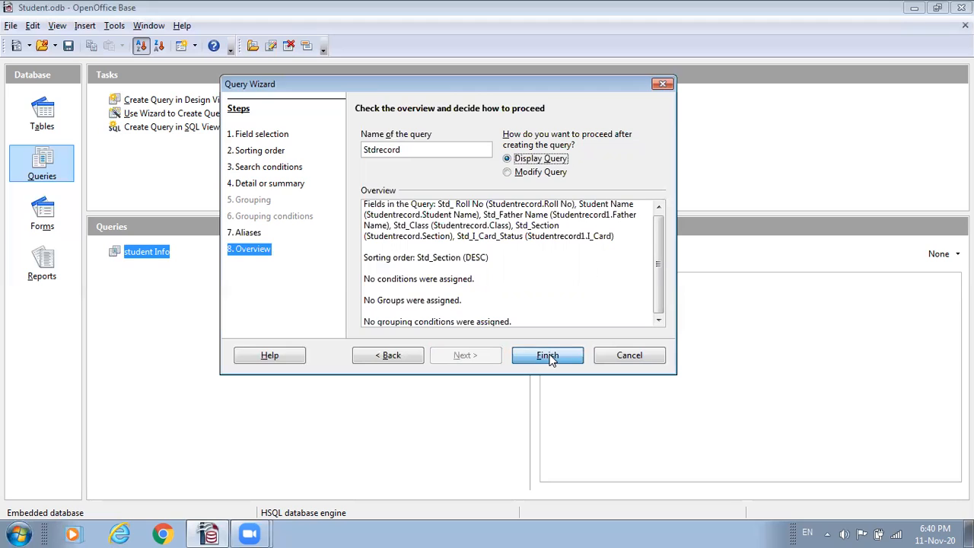
{"action": "left_click", "coordinate": [548, 356]}
{"action": "left_click", "coordinate": [549, 356]}
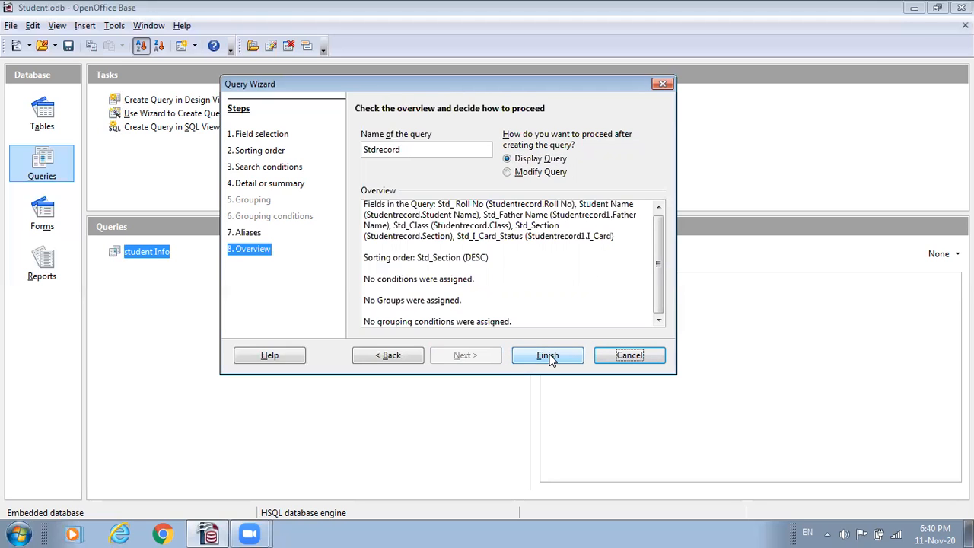
{"action": "left_click", "coordinate": [549, 358]}
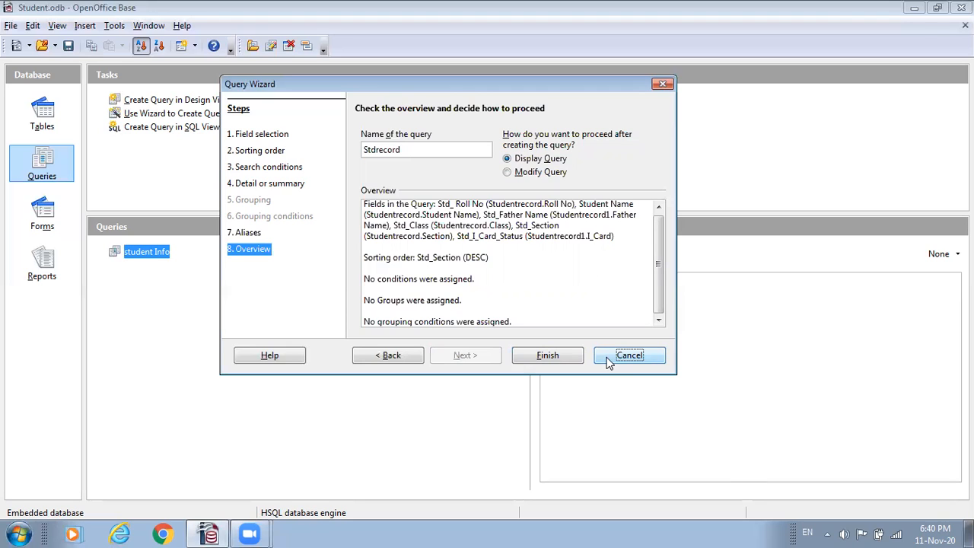
{"action": "left_click", "coordinate": [564, 359]}
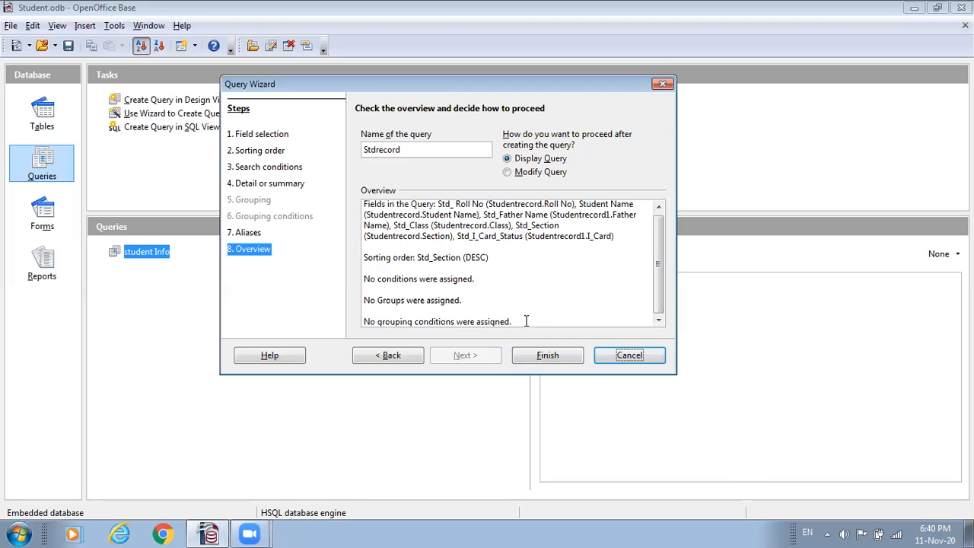
{"action": "left_click", "coordinate": [545, 362]}
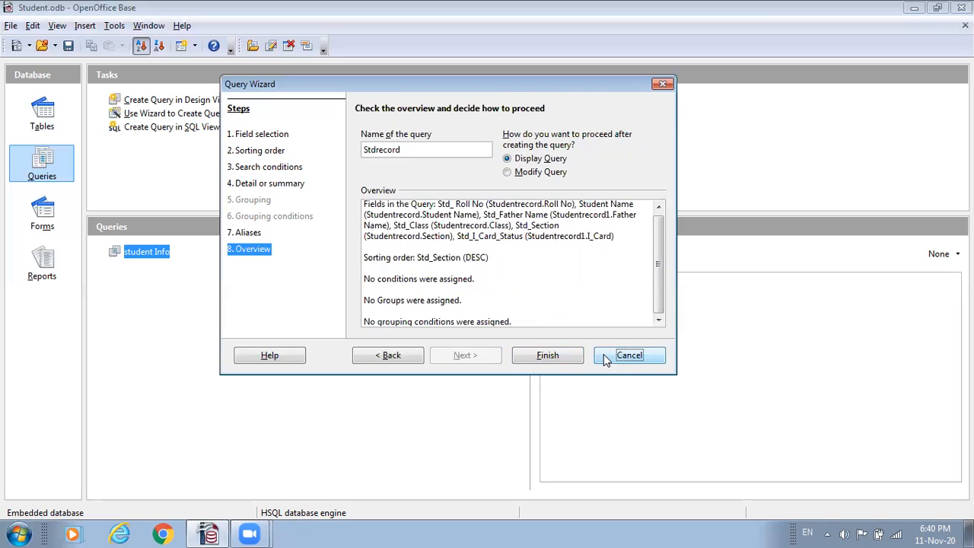
Step: Rename the query Query_Stdrecord and cancel the query wizard
{"action": "left_click", "coordinate": [404, 150]}
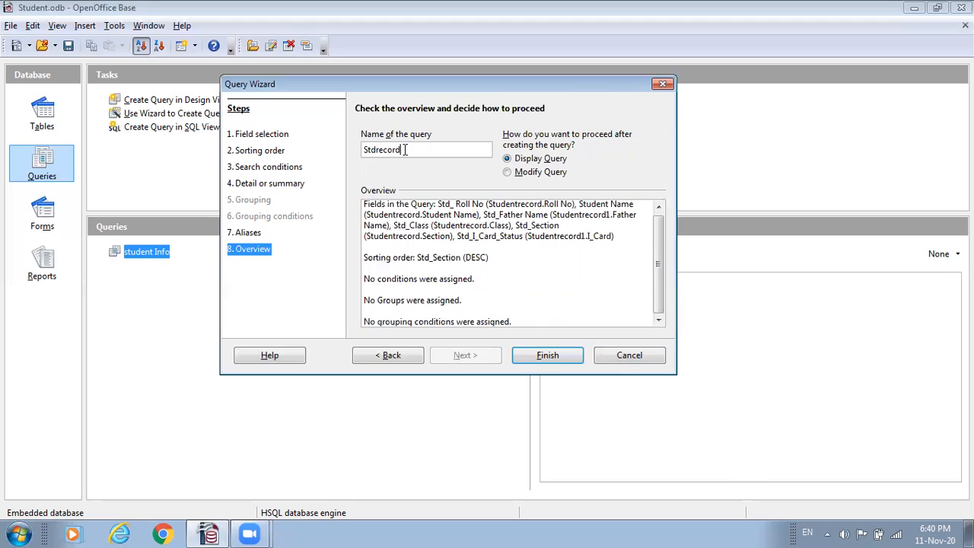
{"action": "key", "text": "Home"}
{"action": "type", "text": "Query_"}
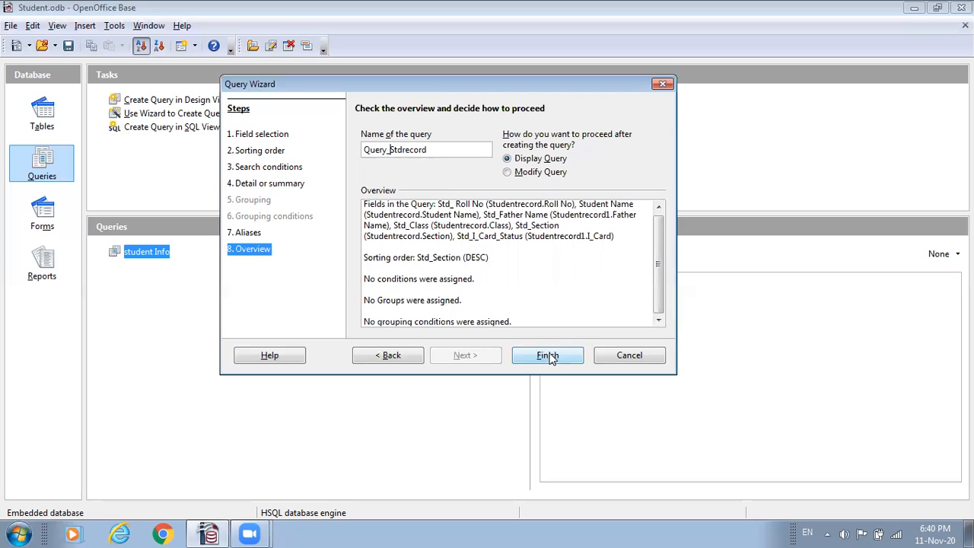
{"action": "left_click", "coordinate": [612, 364]}
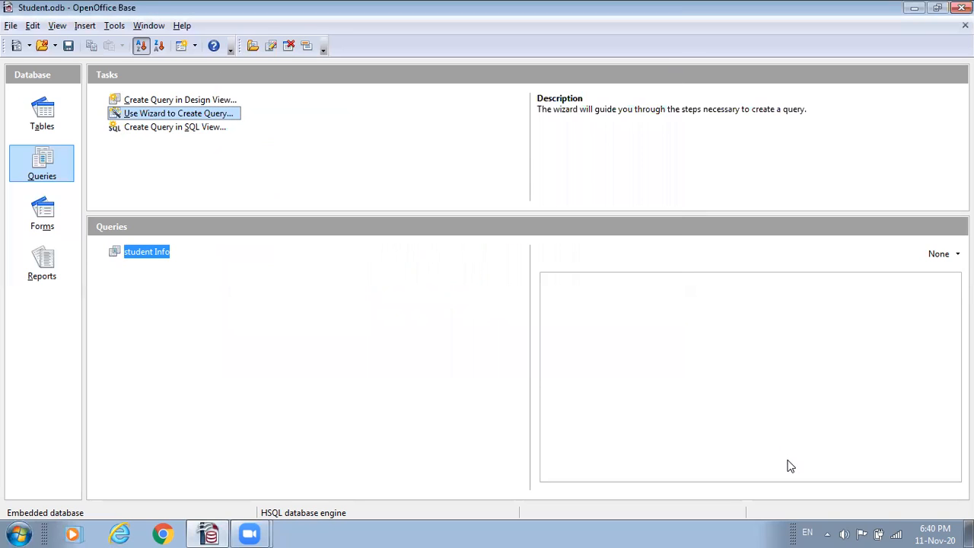